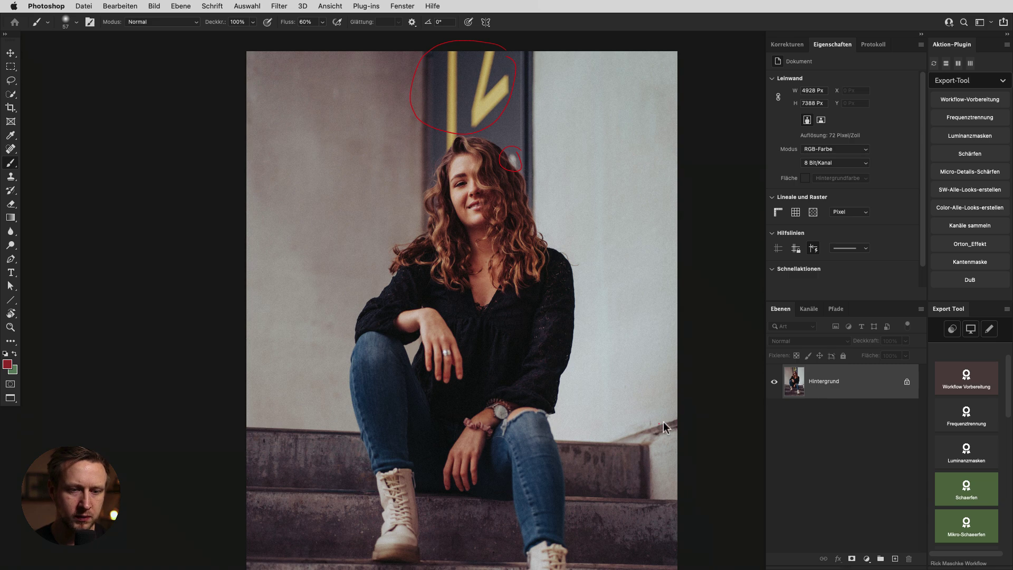
- Mark the damaged stair ledge as an area for later retouching
mouse_move(670, 414)
left_mouse_down()
mouse_move(601, 438)
mouse_move(672, 435)
left_mouse_up()
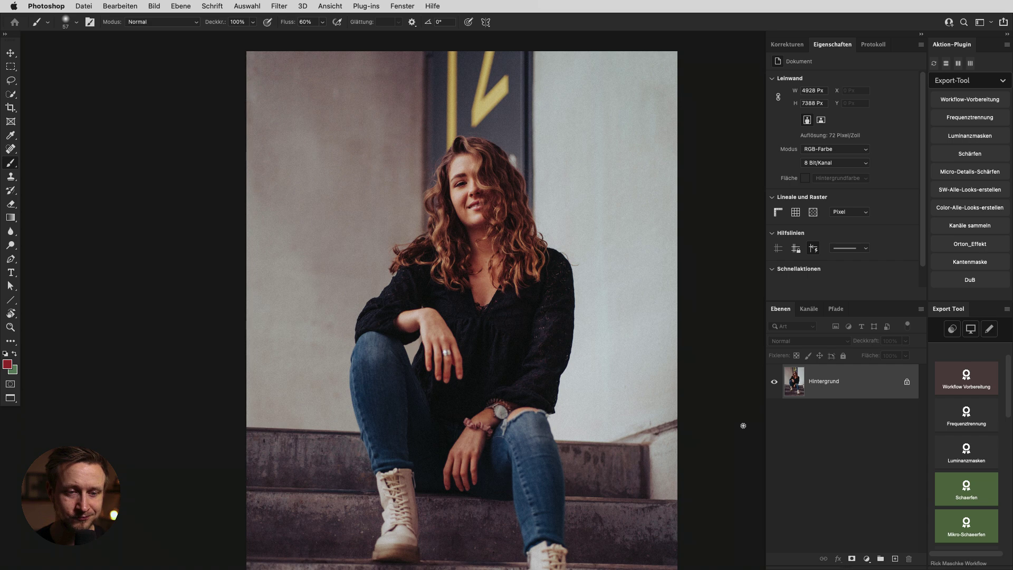
scroll(575, 292, "down", 2)
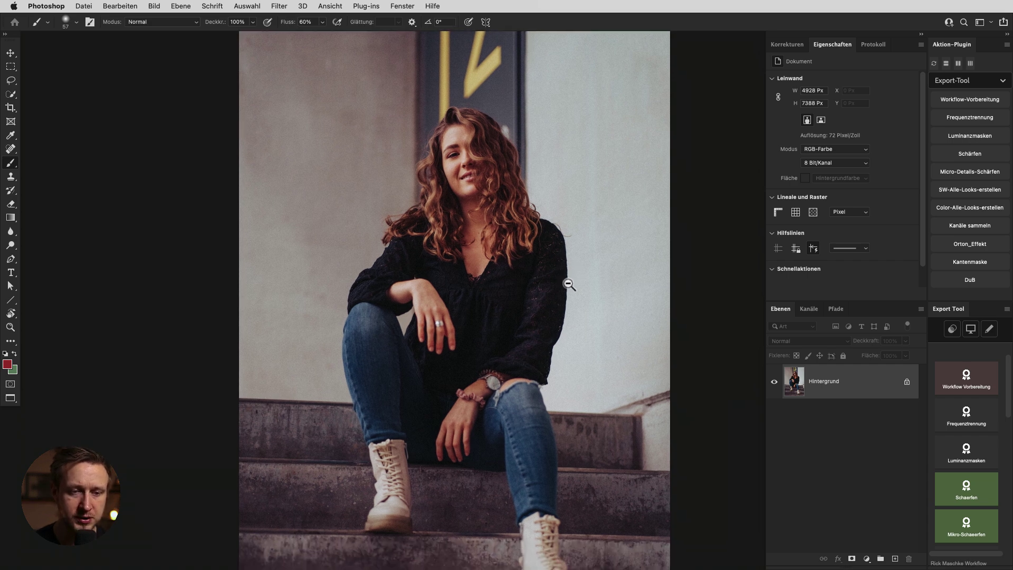
scroll(565, 285, "down", 3)
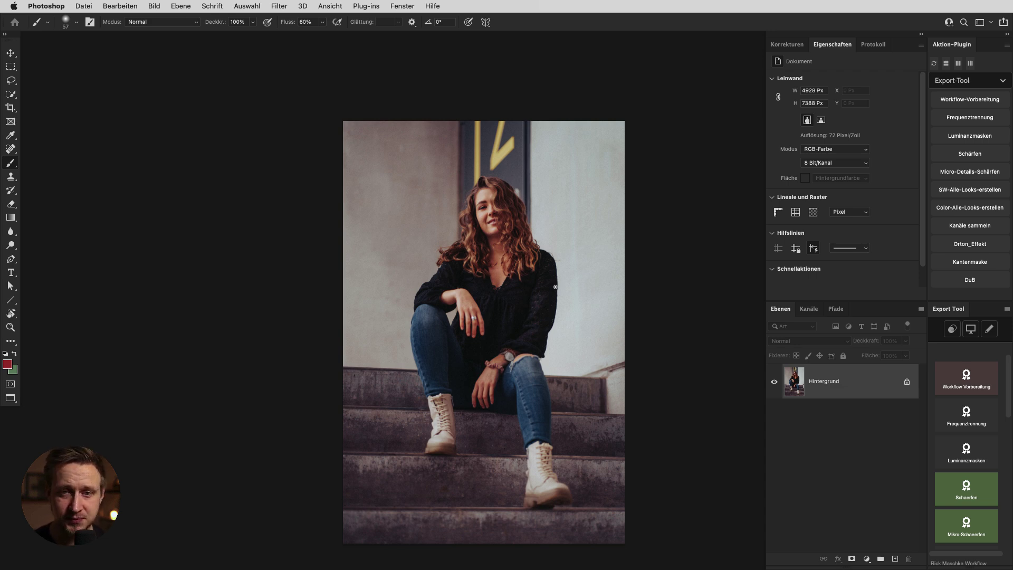
- Run Workflow-Vorbereitung, enlarge the Layers list, select Retusche-Ebene and zoom onto the sign
left_click(960, 105)
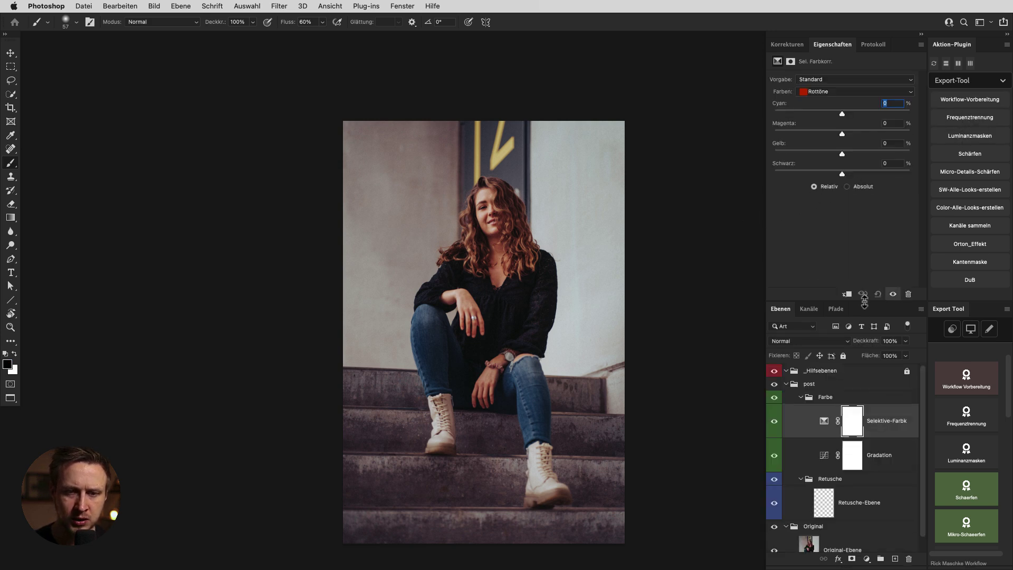
left_click_drag(865, 301, 865, 257)
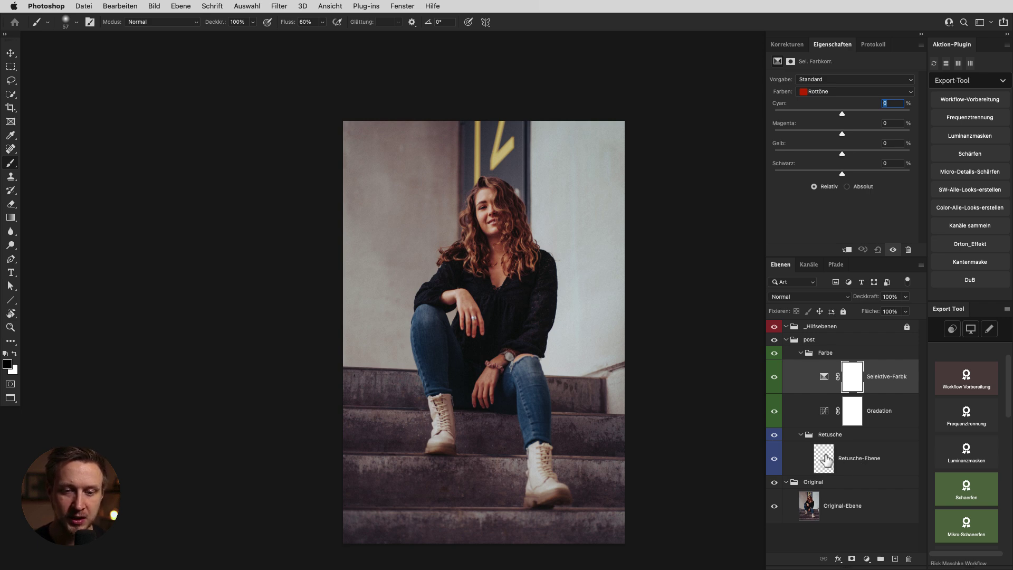
left_click(850, 458)
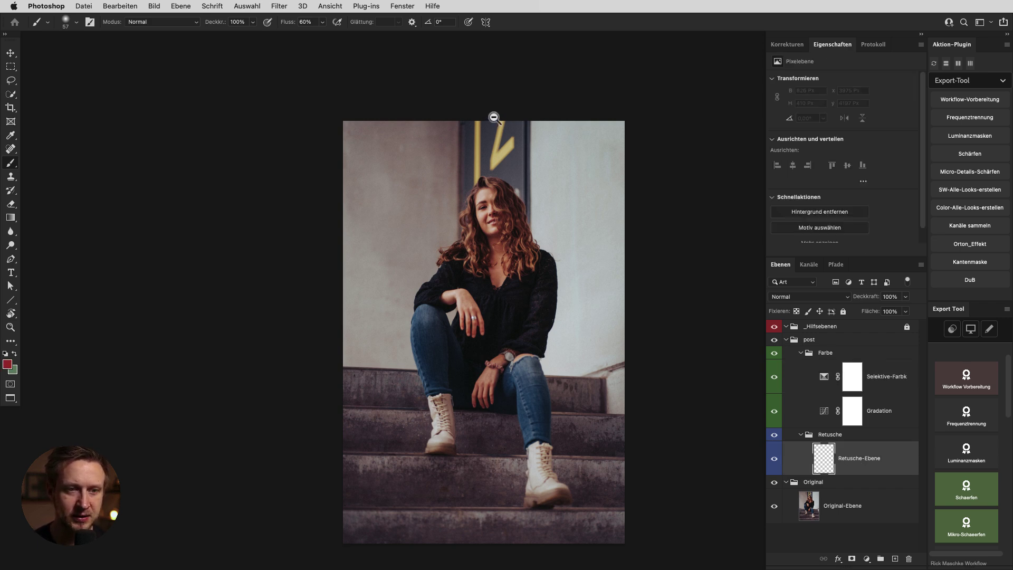
mouse_move(494, 117)
left_mouse_down()
mouse_move(563, 126)
mouse_move(562, 115)
left_mouse_up()
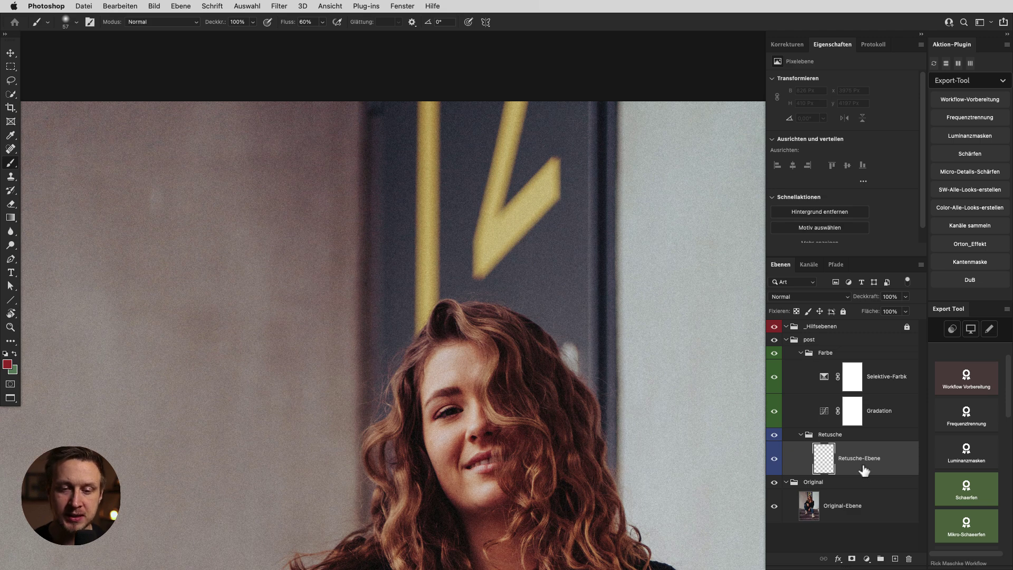
- Duplicate the Original layer, then undo the duplicate
left_click(860, 506)
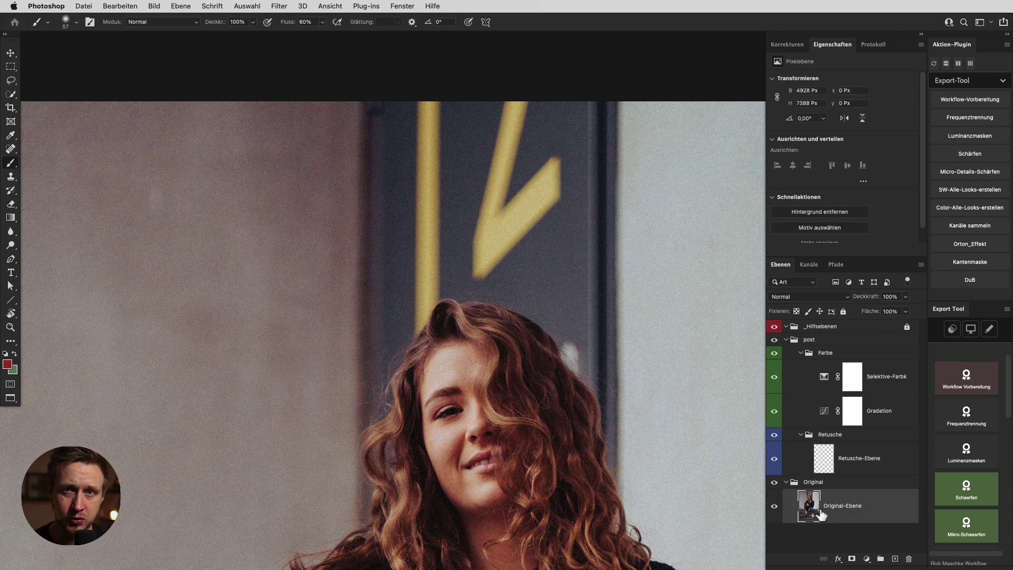
mouse_move(819, 516)
left_mouse_down()
mouse_move(897, 543)
mouse_move(895, 559)
left_mouse_up()
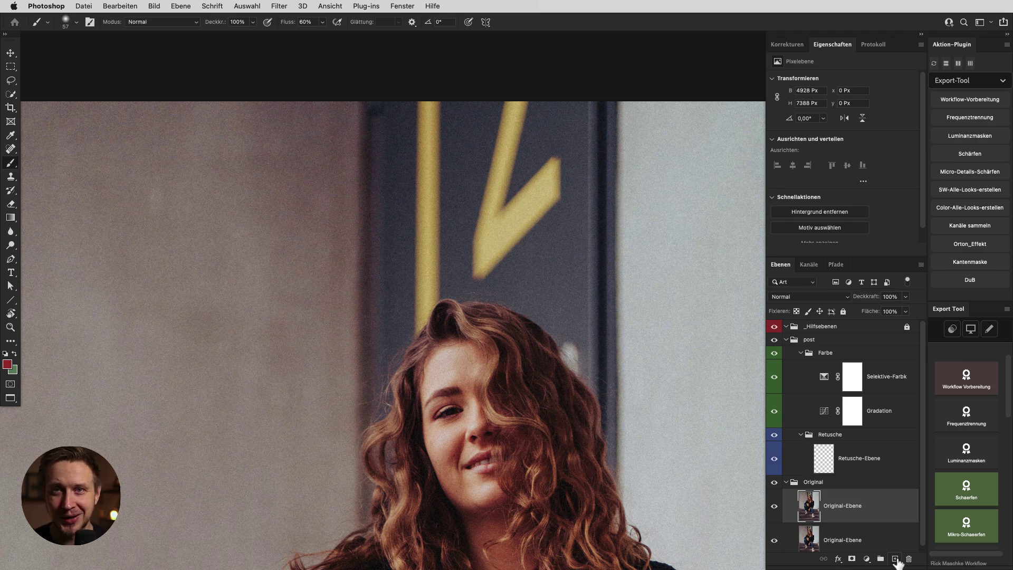
key("ctrl+z")
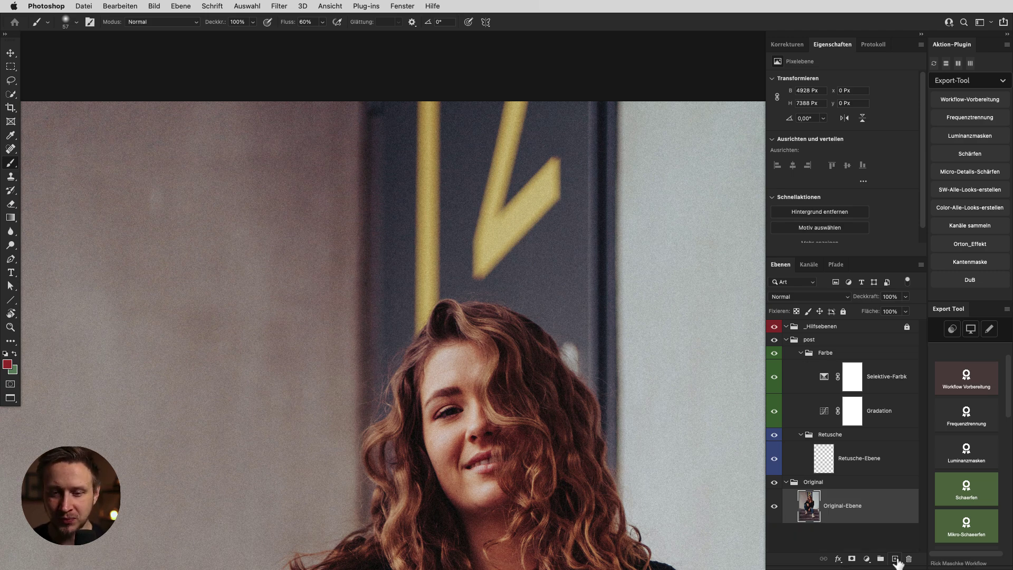
- Reselect Retusche-Ebene, zoom onto the sign and pick the Spot Healing Brush
left_click(847, 461)
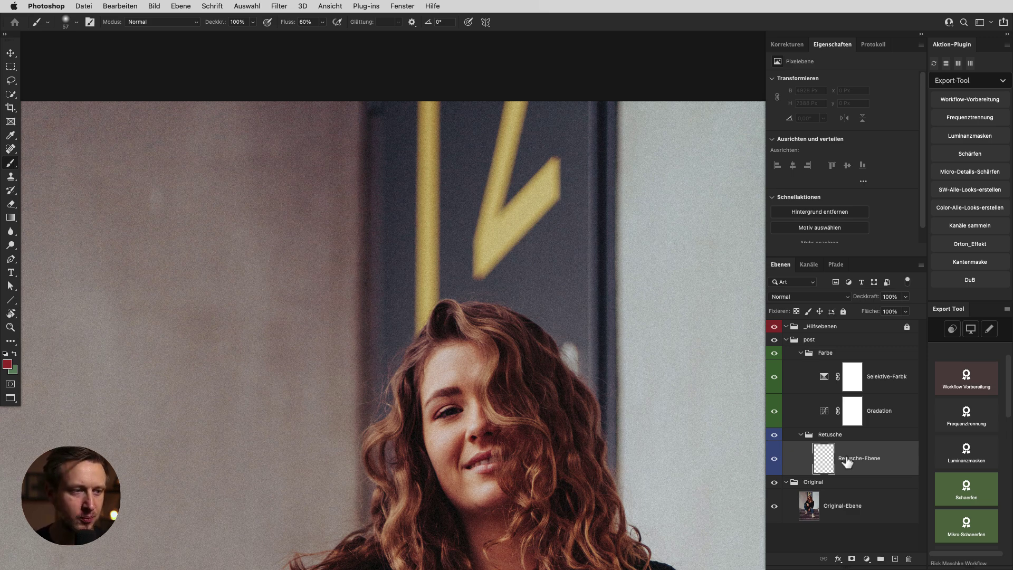
scroll(553, 175, "down", 1)
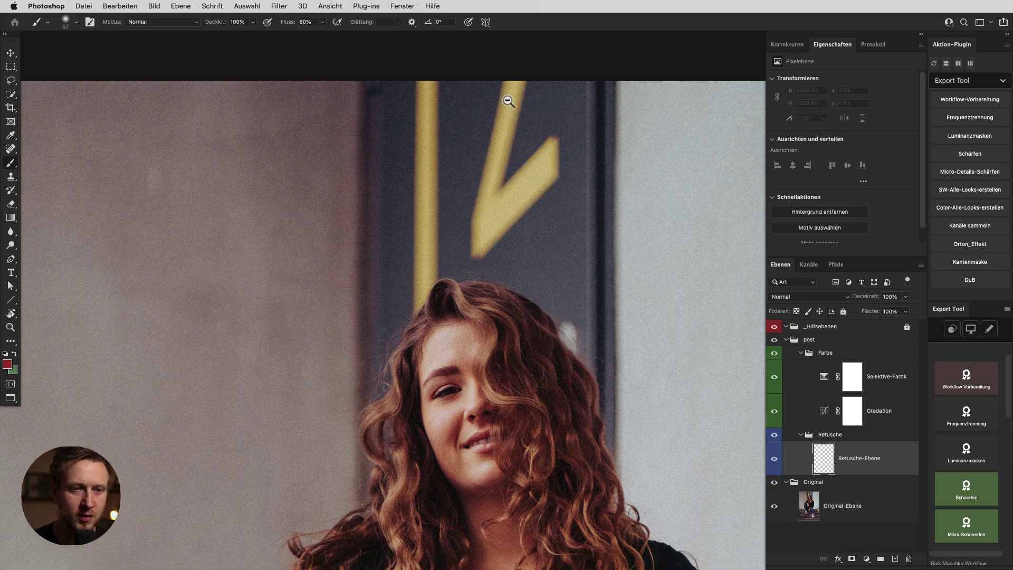
scroll(519, 99, "up", 2)
scroll(530, 104, "up", 2)
scroll(522, 127, "up", 1)
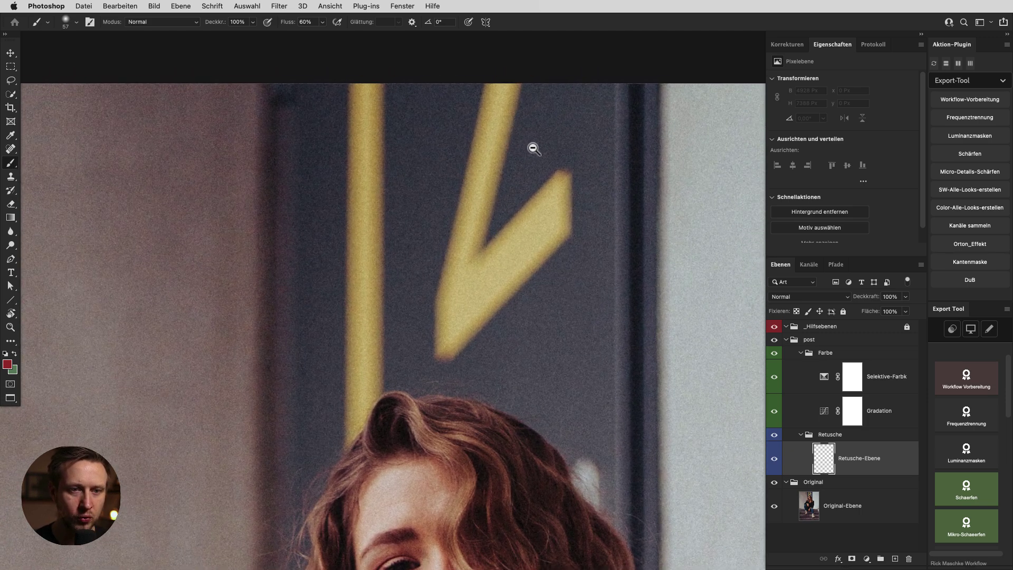
scroll(538, 151, "up", 1)
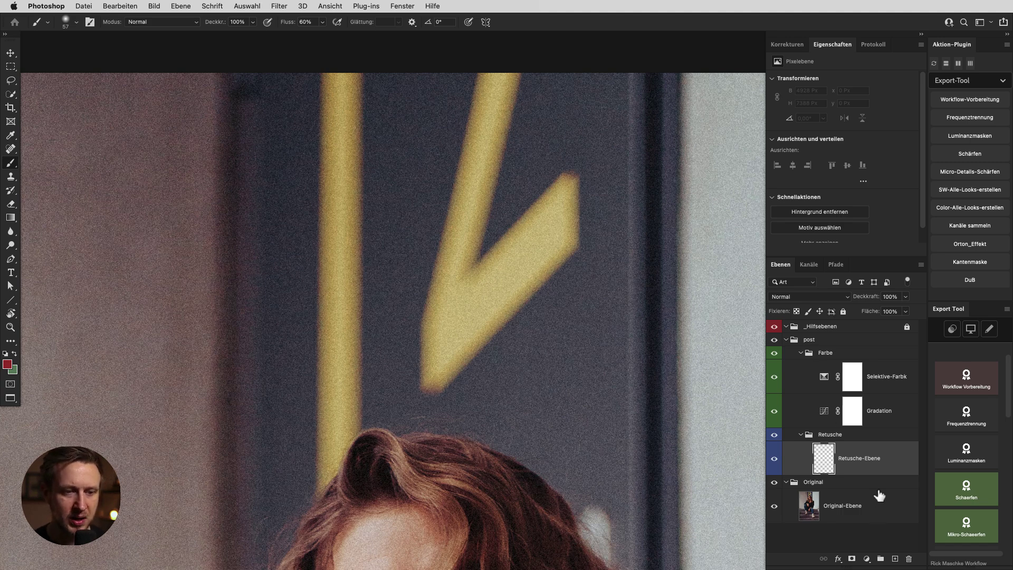
left_click(10, 149)
- Heal away the yellow arrow on the door with a 124 px Spot Healing Brush
left_click(48, 147)
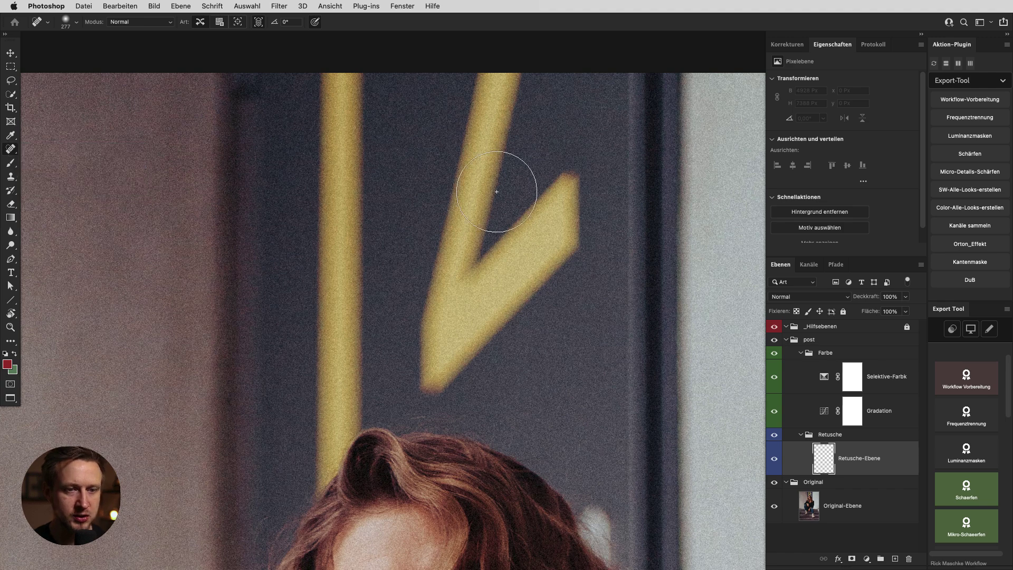
mouse_move(570, 178)
left_mouse_down()
mouse_move(556, 175)
mouse_move(572, 170)
mouse_move(571, 243)
mouse_move(522, 276)
mouse_move(435, 383)
mouse_move(439, 309)
mouse_move(477, 120)
mouse_move(518, 70)
mouse_move(486, 221)
mouse_move(508, 244)
mouse_move(550, 203)
mouse_move(455, 299)
mouse_move(511, 74)
mouse_move(480, 127)
mouse_move(429, 351)
left_mouse_up()
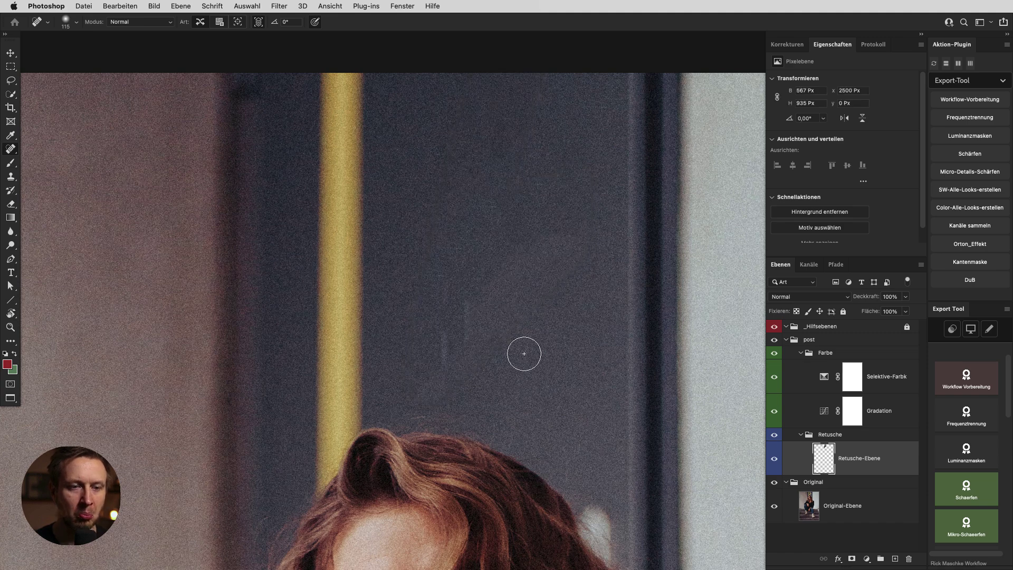
mouse_move(469, 305)
left_mouse_down()
mouse_move(462, 342)
mouse_move(441, 356)
mouse_move(561, 243)
left_mouse_up()
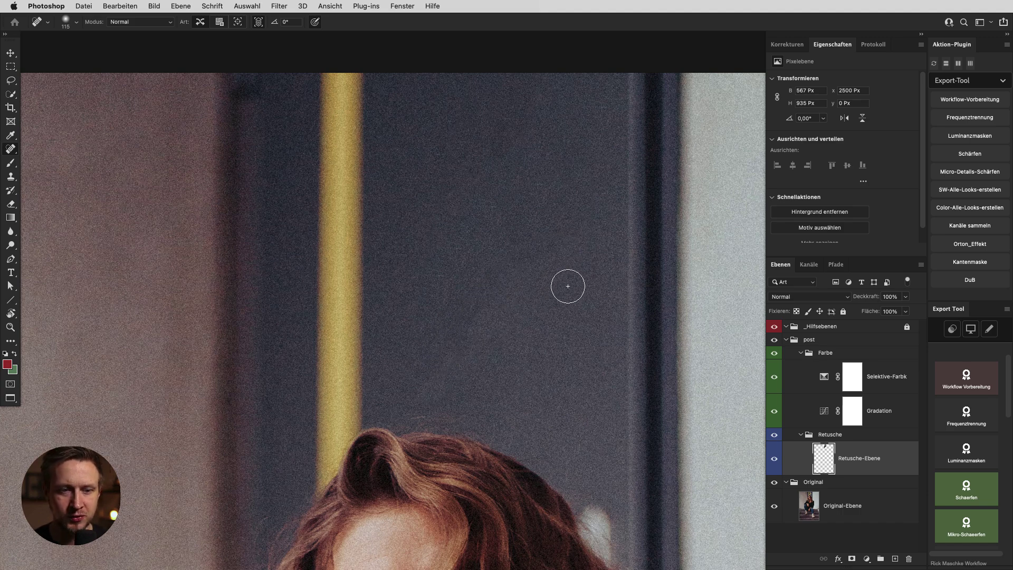
mouse_move(568, 286)
left_mouse_down()
mouse_move(583, 211)
mouse_move(459, 323)
left_mouse_up()
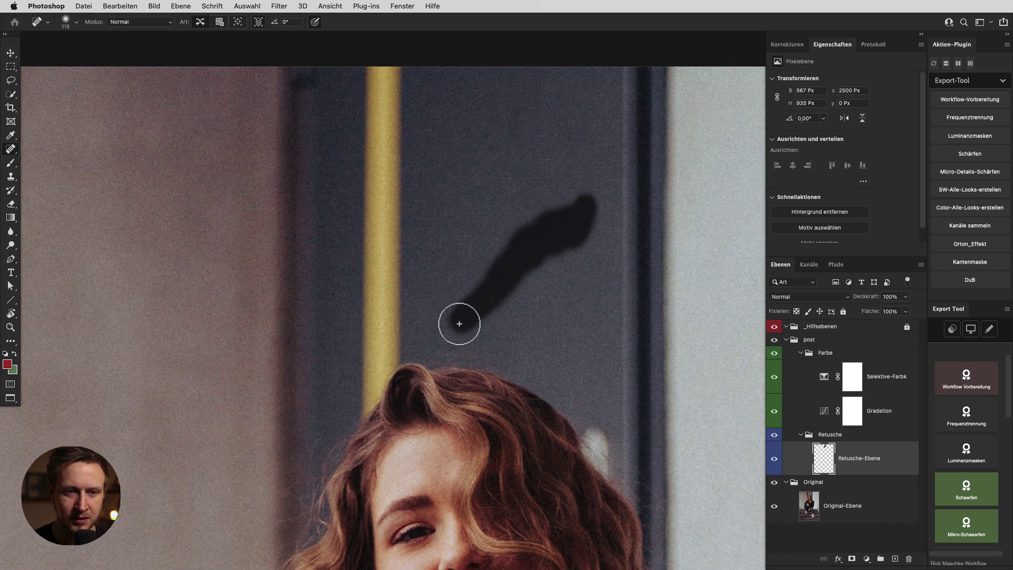
mouse_move(552, 294)
left_mouse_down()
mouse_move(504, 292)
mouse_move(555, 299)
left_mouse_up()
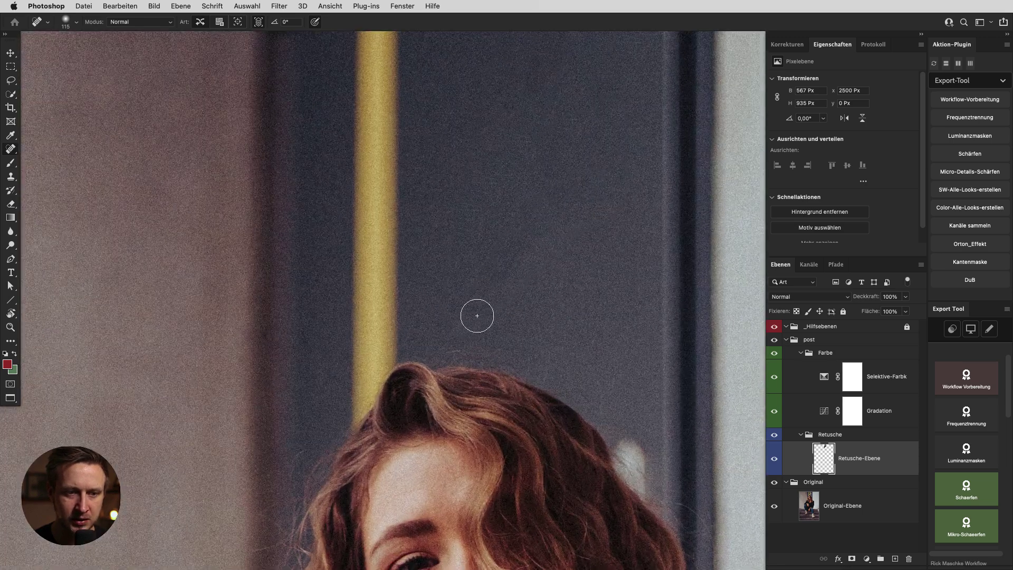
mouse_move(452, 323)
left_mouse_down()
mouse_move(493, 303)
mouse_move(550, 243)
mouse_move(599, 226)
left_mouse_up()
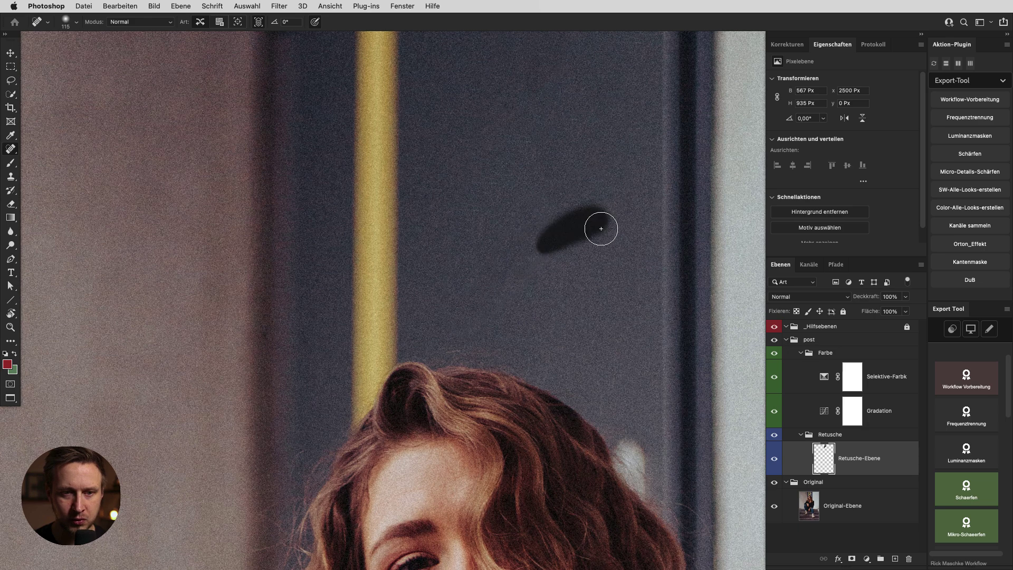
left_click(549, 294)
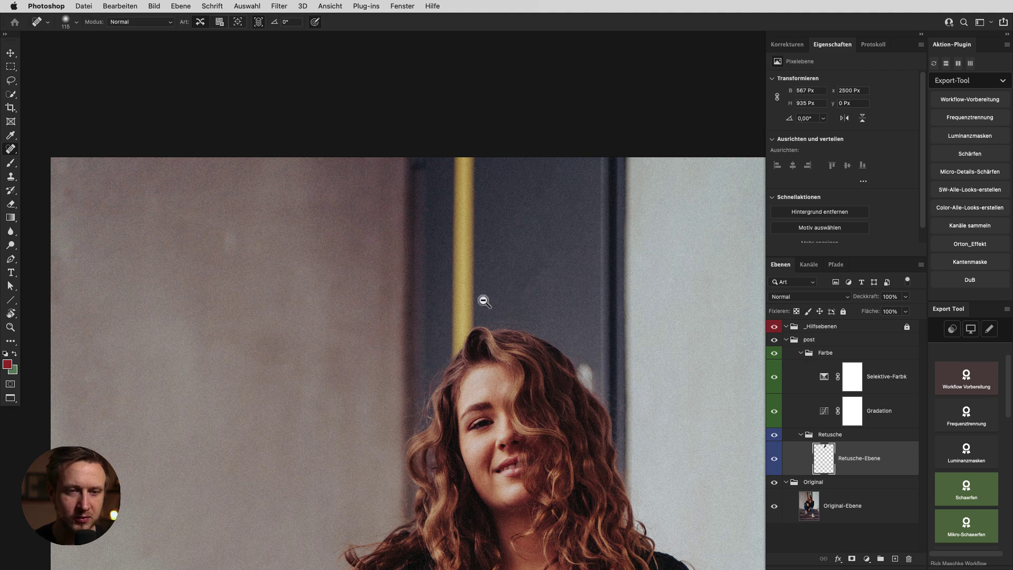
scroll(484, 301, "up", 1)
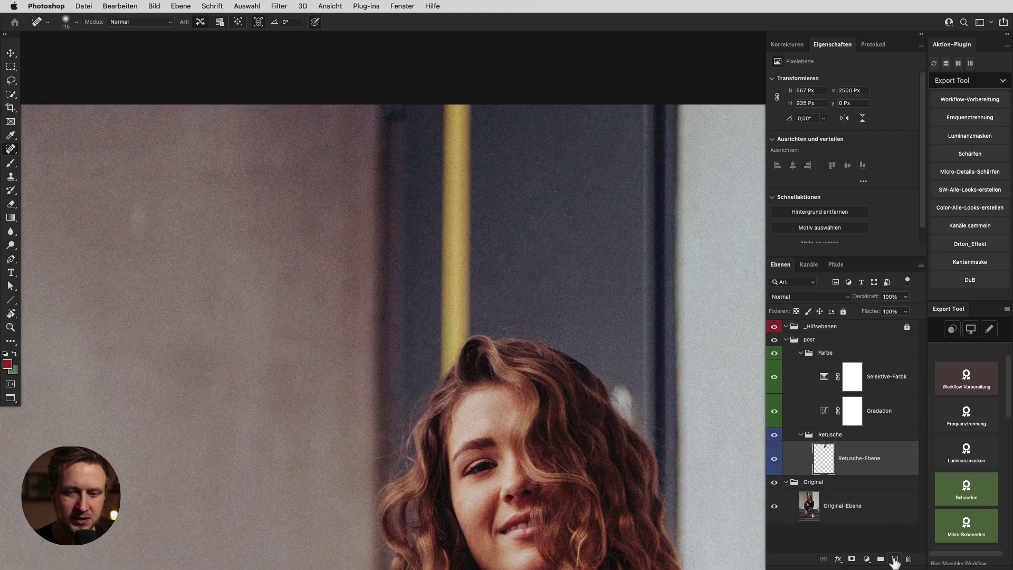
- On new layer Ebene 1, heal away the top of the yellow pole behind her head
left_click(895, 559)
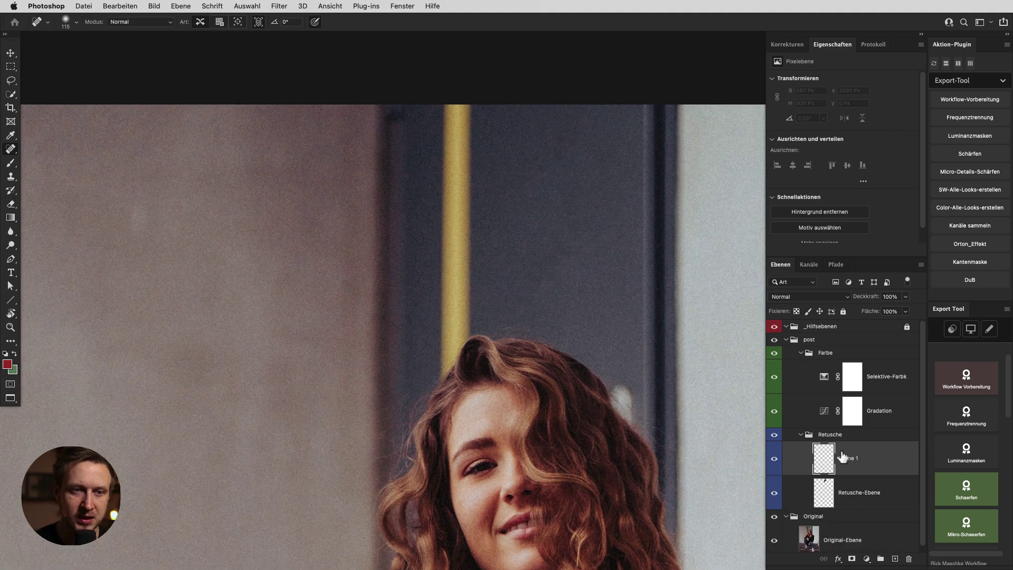
mouse_move(448, 106)
left_mouse_down()
mouse_move(464, 106)
mouse_move(438, 372)
mouse_move(468, 301)
mouse_move(464, 265)
left_mouse_up()
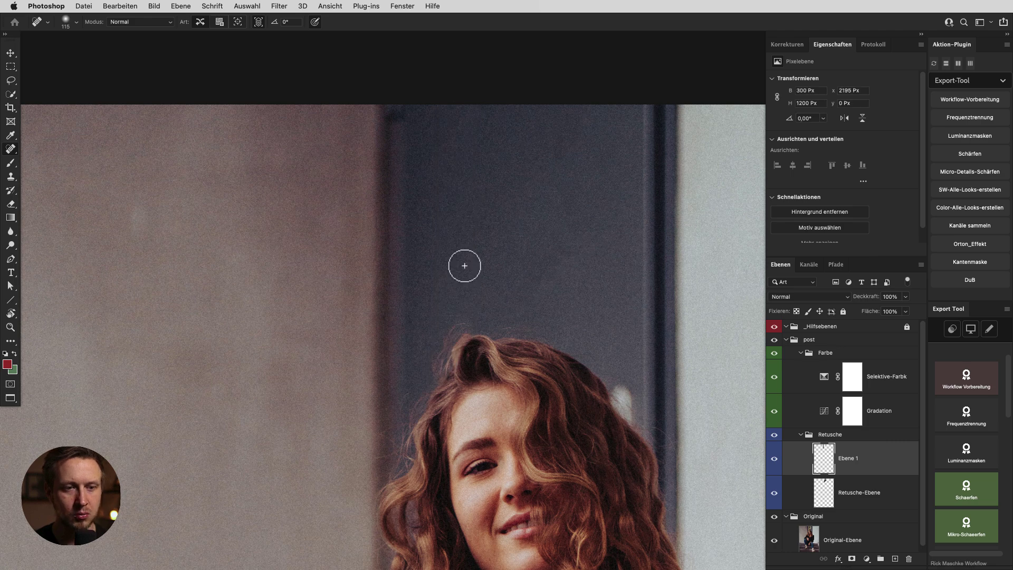
left_click(776, 462)
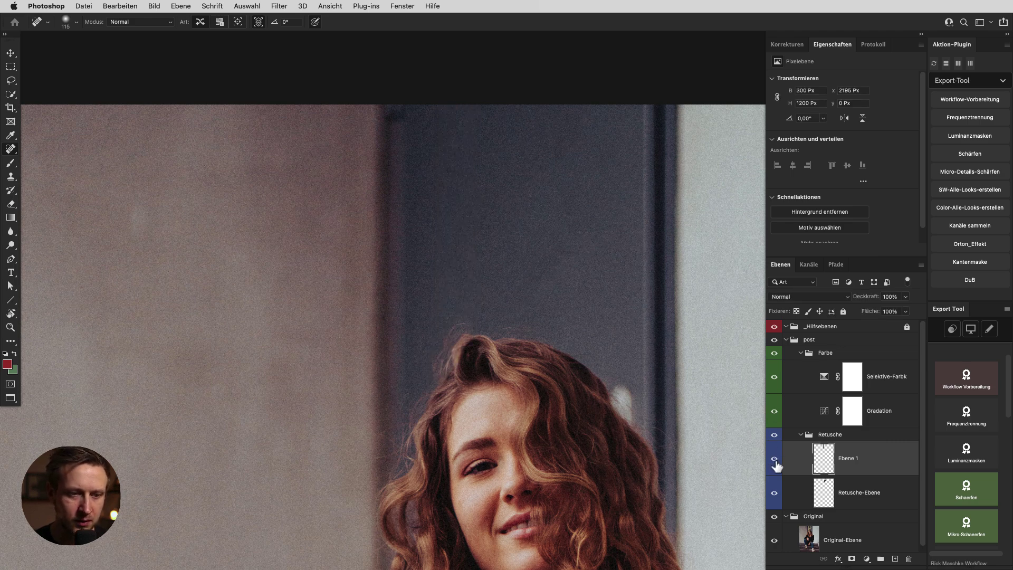
left_click(776, 462)
left_click(776, 463)
- Toggle Ebene 1 on and off to compare the hair edge with and without the retouch
scroll(462, 372, "up", 1)
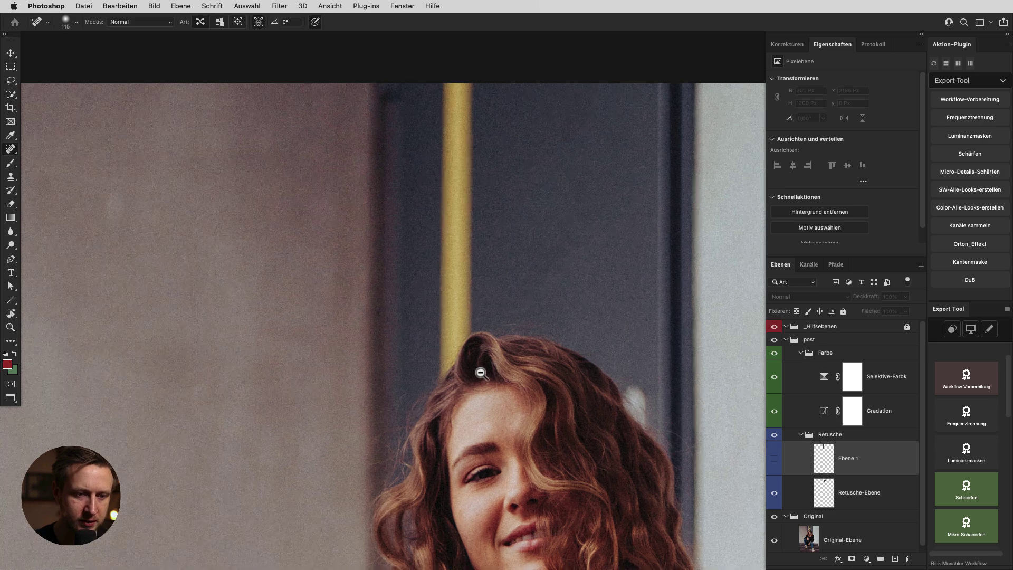
scroll(478, 362, "up", 2)
left_click(775, 463)
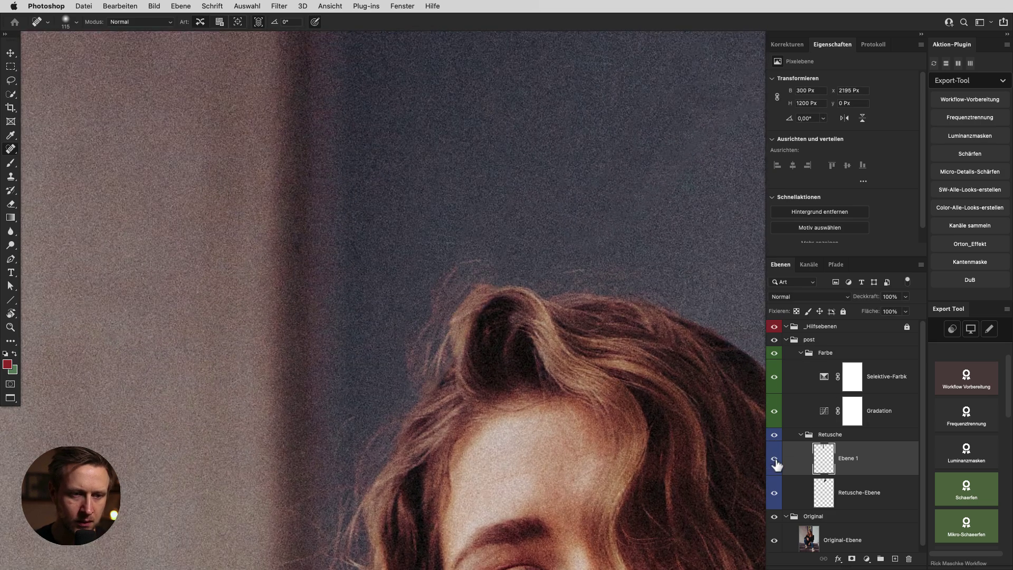
left_click(775, 462)
left_click(776, 463)
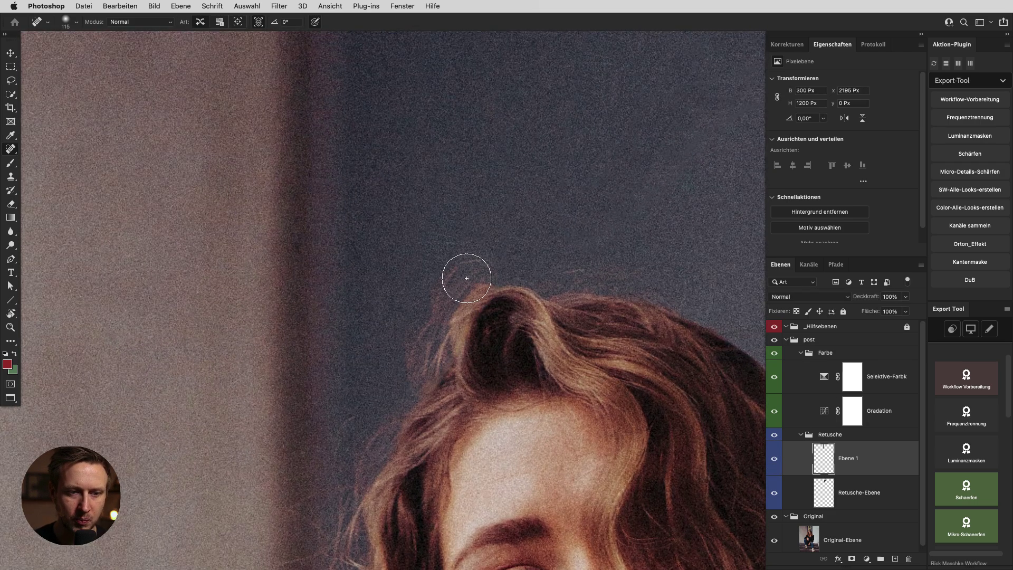
scroll(555, 391, "down", 5)
left_click_drag(554, 391, 544, 279)
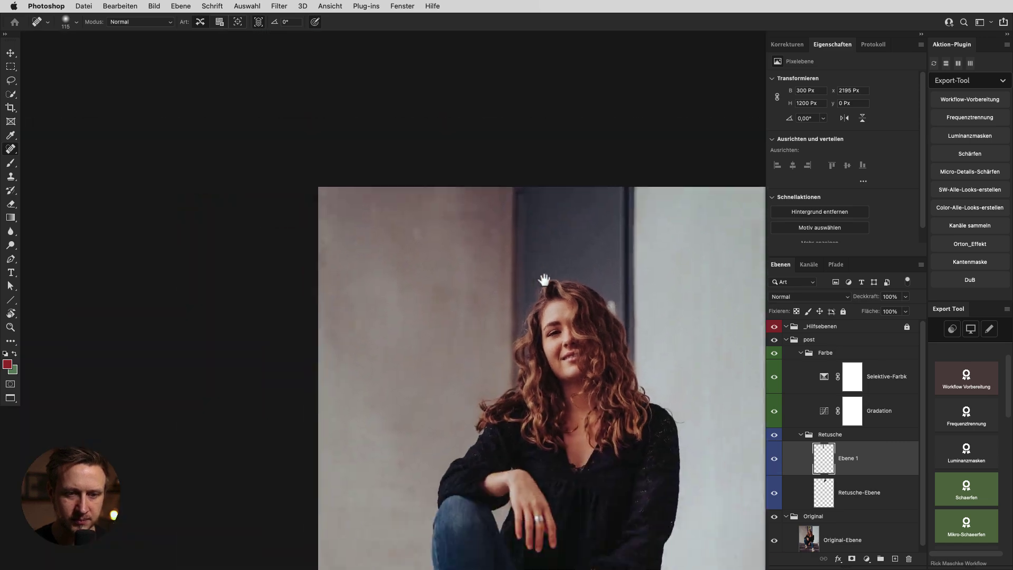
left_click(776, 462)
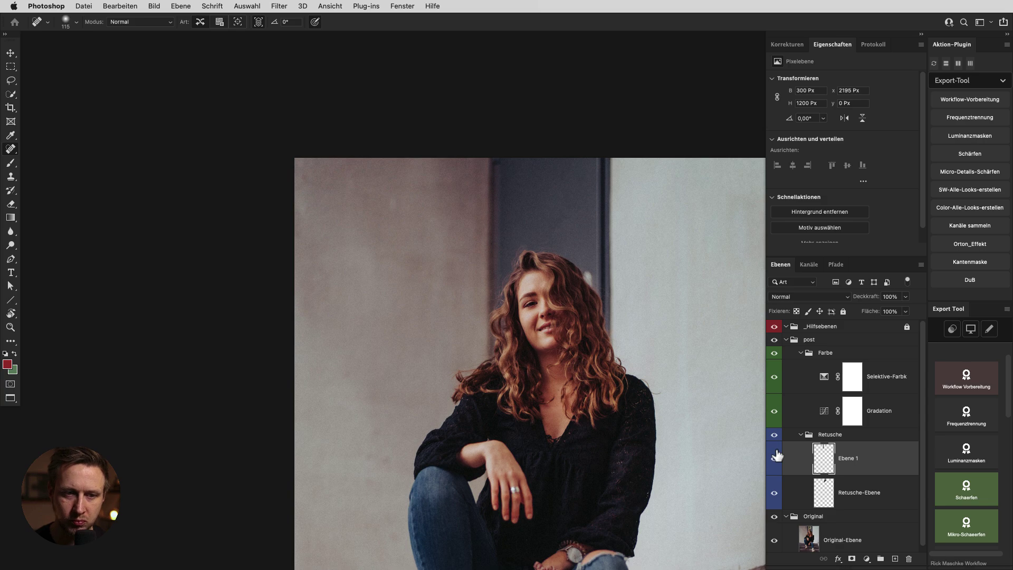
left_click(776, 463)
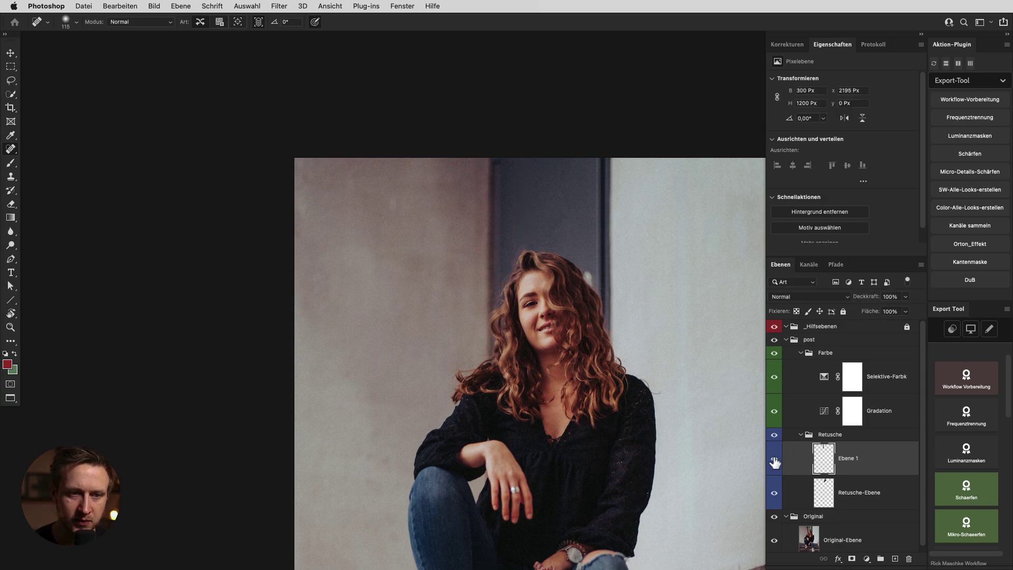
- Compare once more with the yellow pole revealed, then add a white mask to Ebene 1
scroll(520, 256, "up", 3)
scroll(555, 253, "up", 2)
scroll(572, 260, "up", 2)
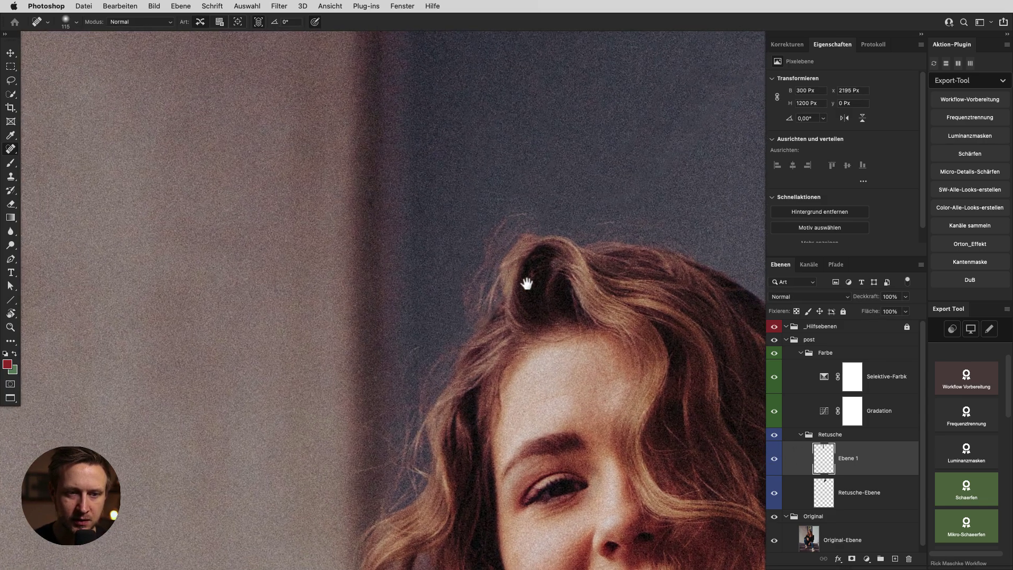
left_click(776, 459)
left_click(776, 460)
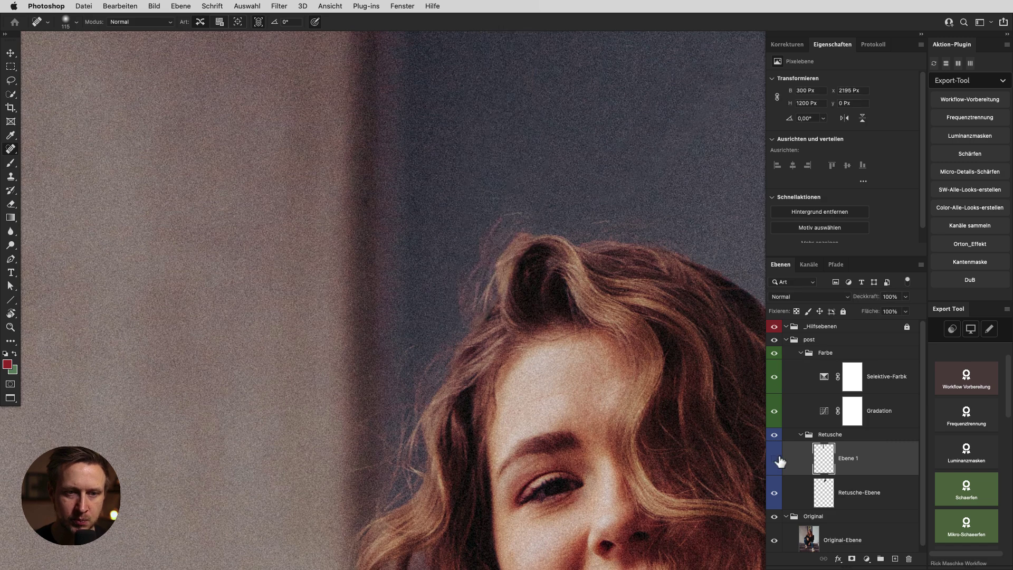
left_click(781, 463)
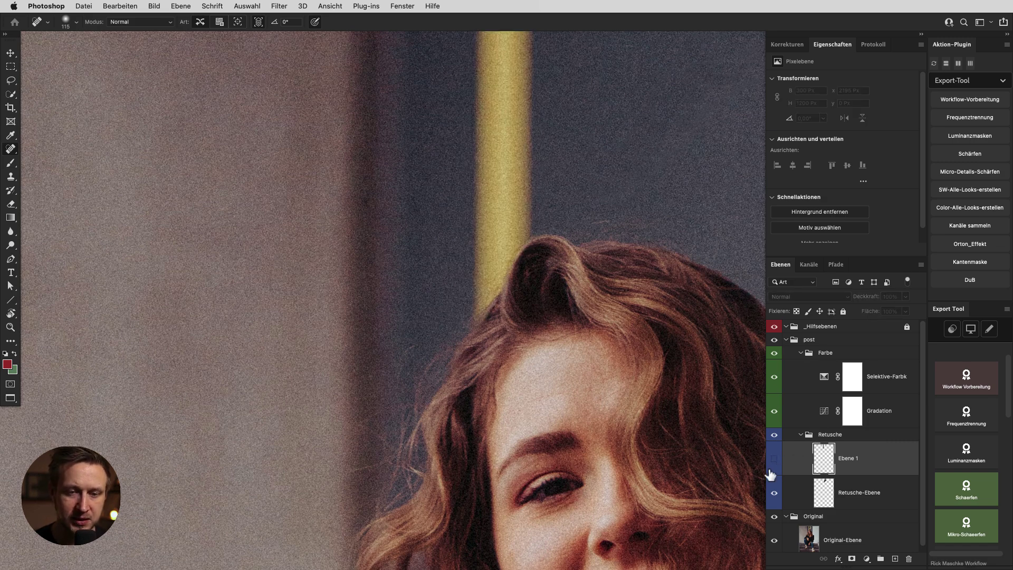
left_click(772, 471)
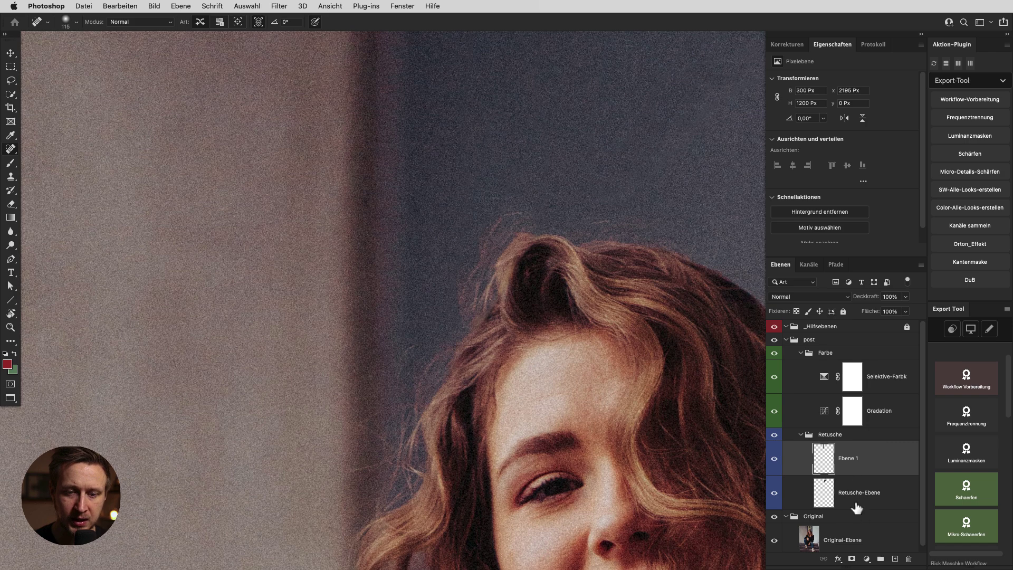
left_click(852, 560)
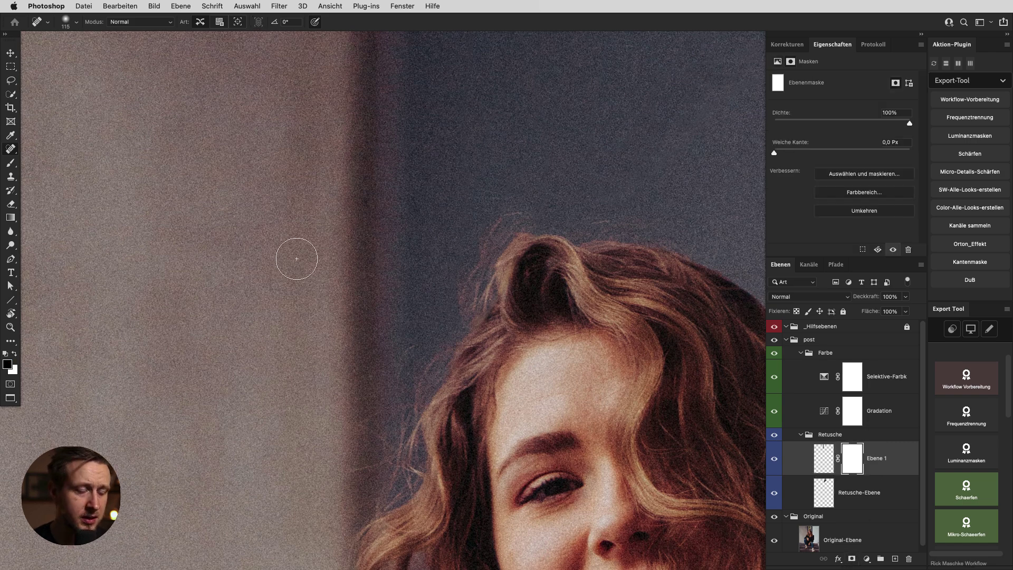
- Paint black on Ebene 1's mask at the hair top with a 73 px brush
key("b")
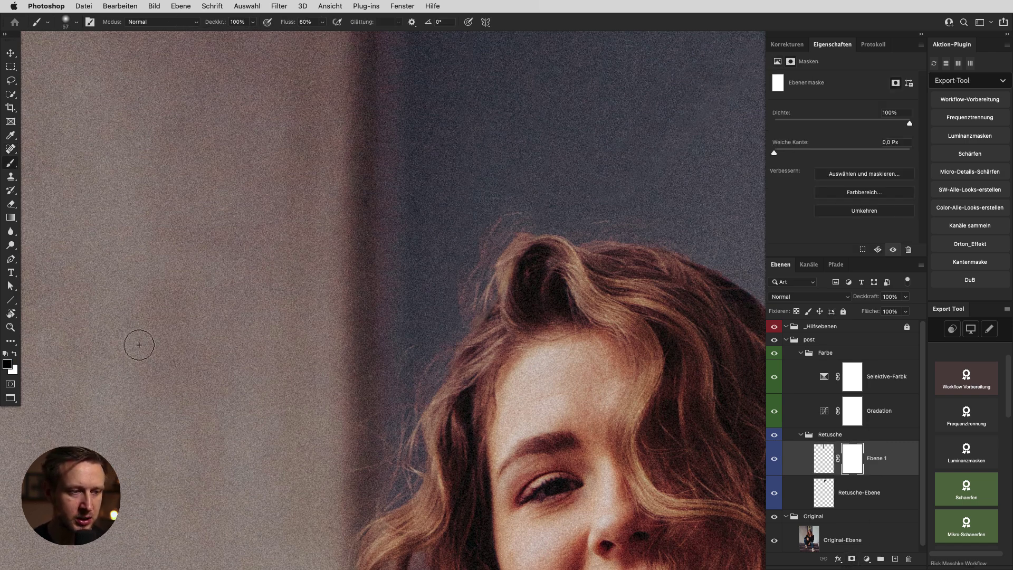
mouse_move(552, 252)
left_mouse_down()
mouse_move(561, 252)
mouse_move(507, 239)
mouse_move(488, 327)
left_mouse_up()
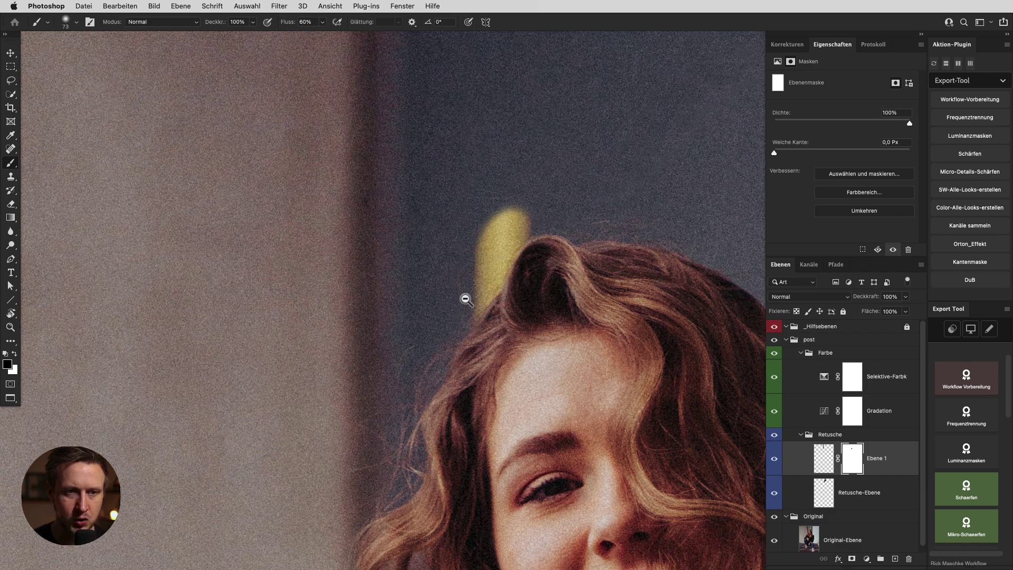
scroll(465, 295, "down", 3)
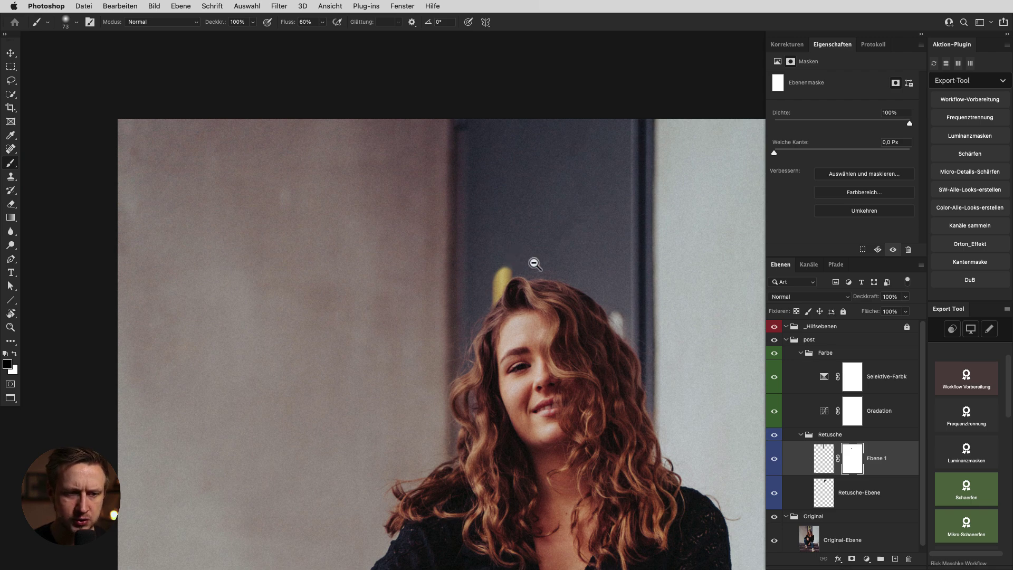
scroll(536, 263, "up", 3)
left_click_drag(672, 382, 674, 368)
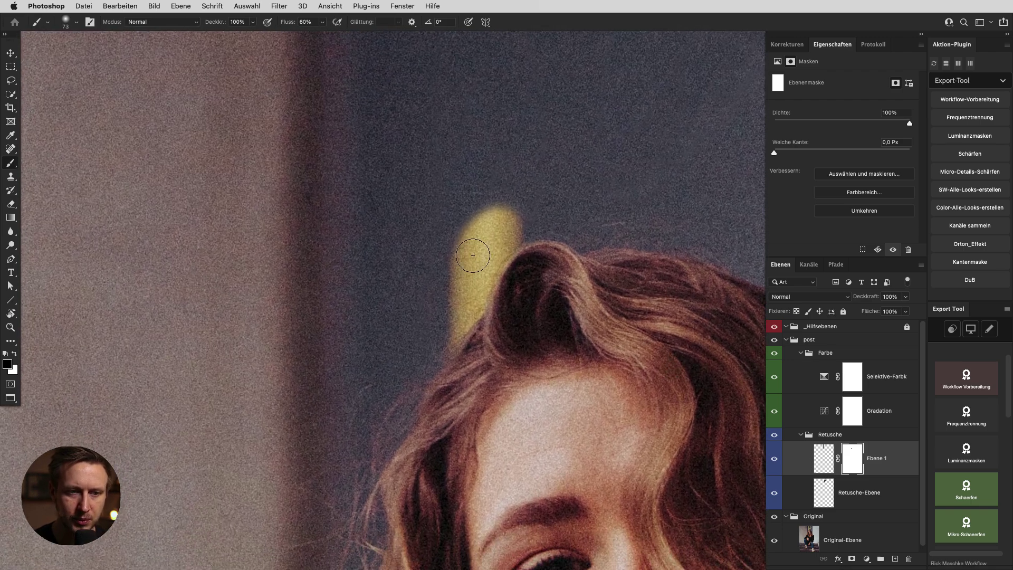
- On new layer Ebene 2, clone dark background over the yellow patch using an 89 px stamp
left_click(825, 469)
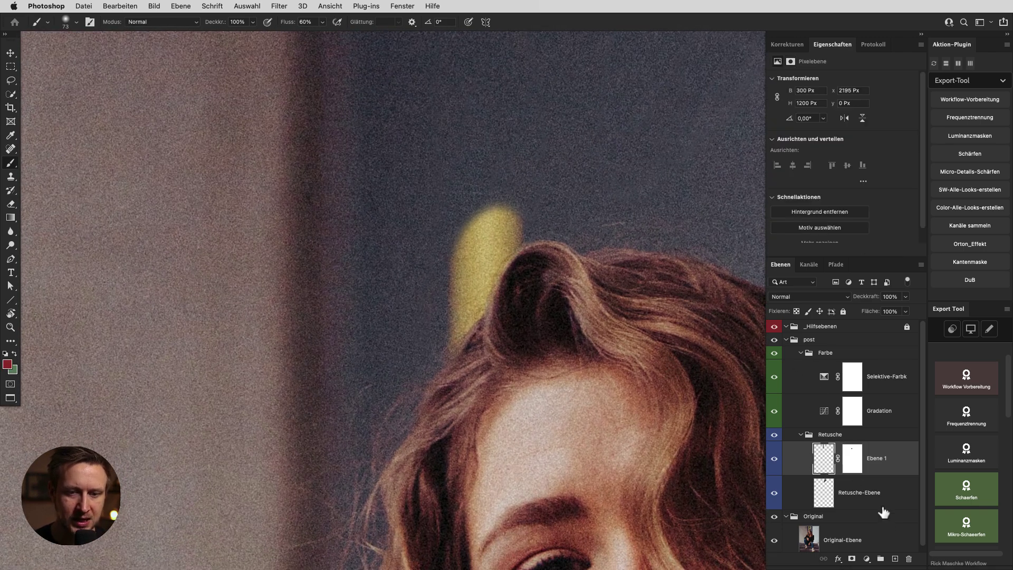
left_click(892, 558)
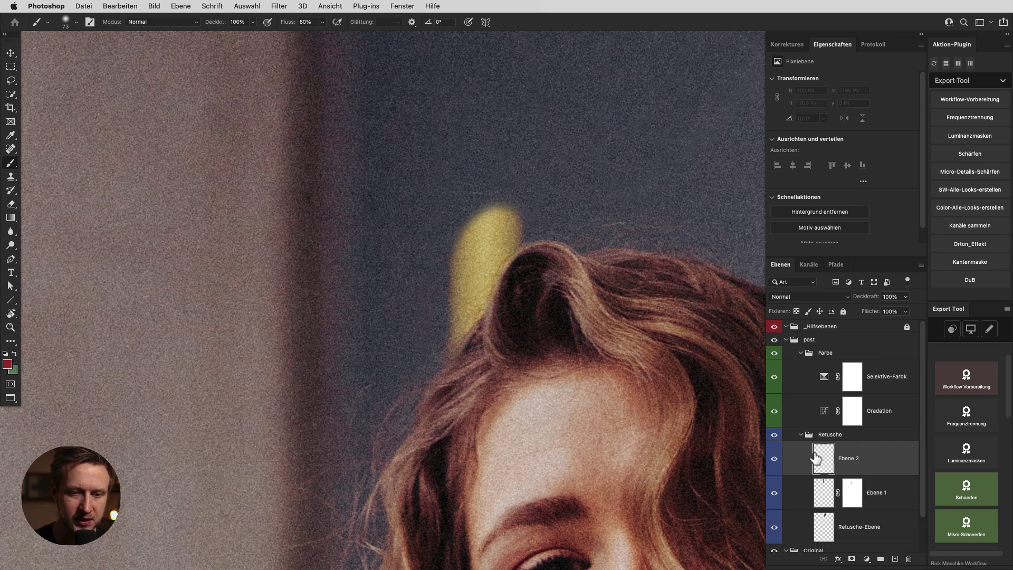
key("s")
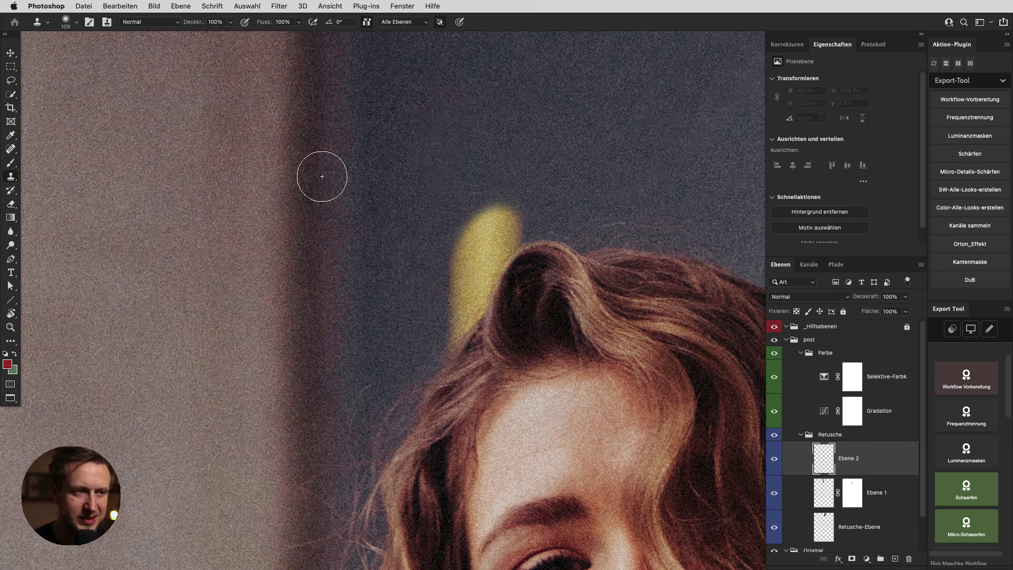
left_click_drag(477, 185, 499, 149)
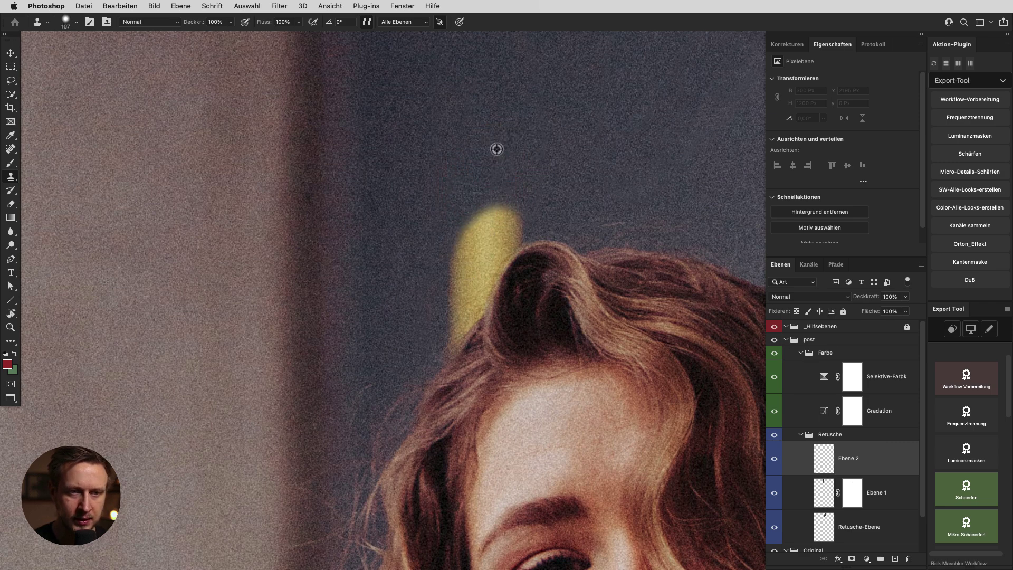
left_click(496, 149, "alt")
mouse_move(495, 190)
left_mouse_down()
mouse_move(498, 214)
mouse_move(450, 287)
mouse_move(445, 330)
mouse_move(508, 231)
mouse_move(471, 294)
left_mouse_up()
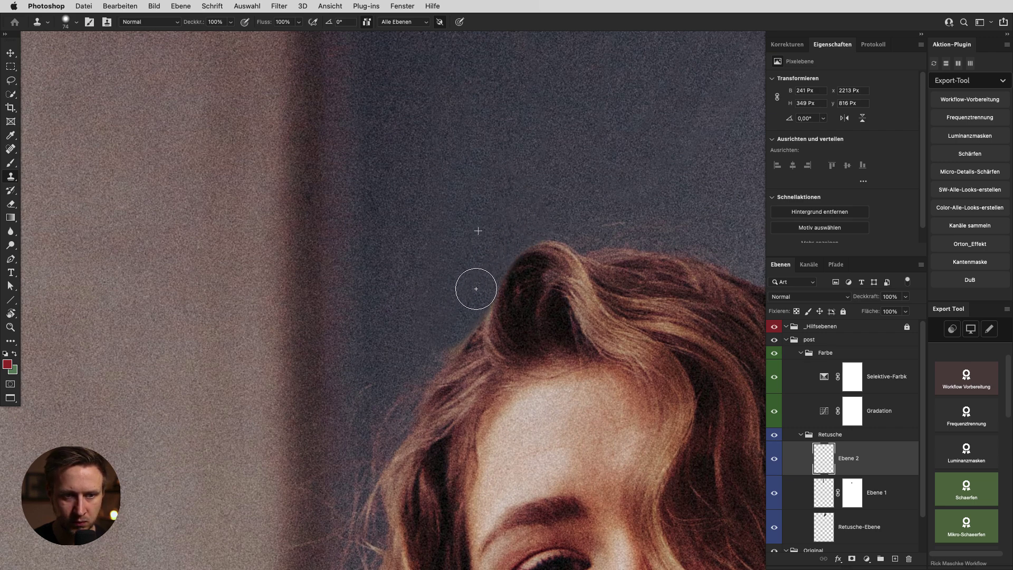
mouse_move(455, 301)
left_mouse_down()
mouse_move(400, 277)
mouse_move(339, 277)
left_mouse_up()
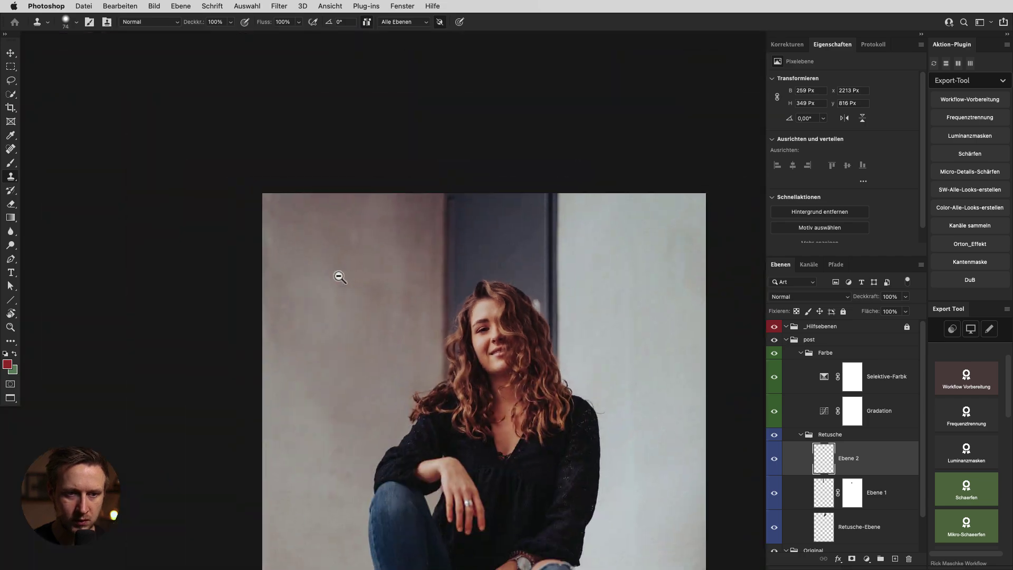
mouse_move(482, 281)
left_mouse_down()
mouse_move(554, 276)
mouse_move(539, 288)
left_mouse_up()
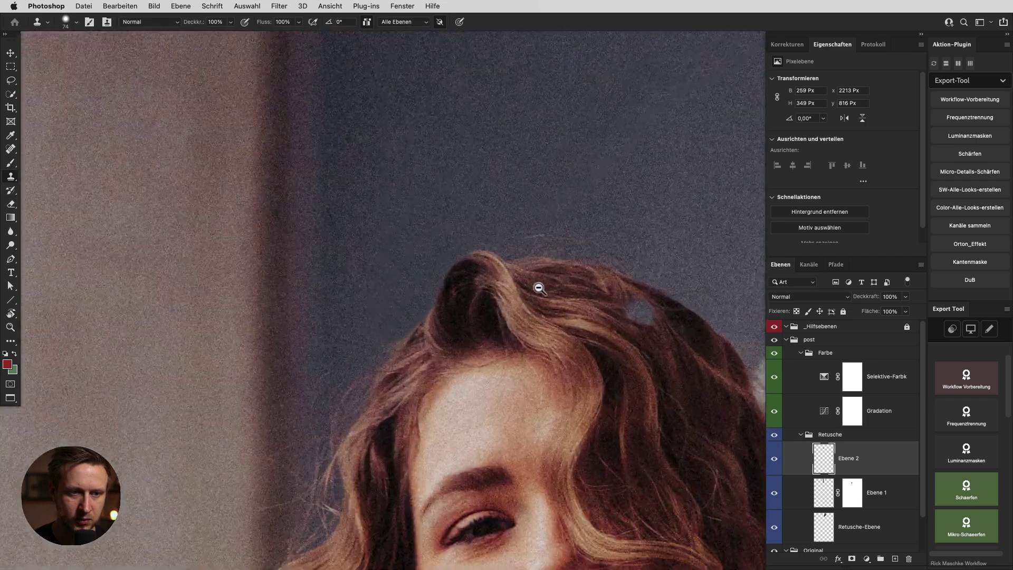
- Toggle Ebene 2 on and off to compare the yellow patch before and after
scroll(539, 287, "up", 3)
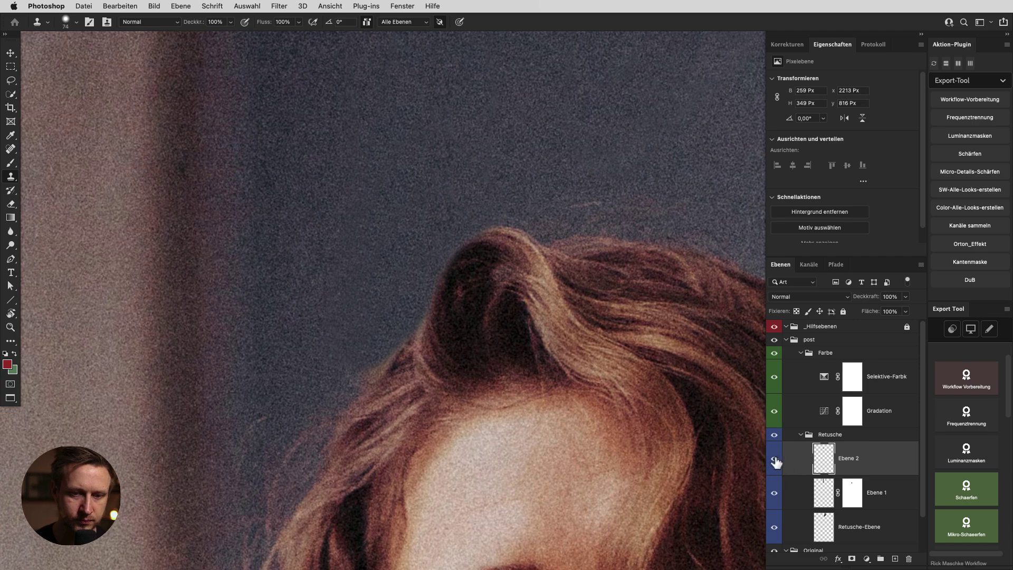
left_click(775, 462)
left_click(775, 463)
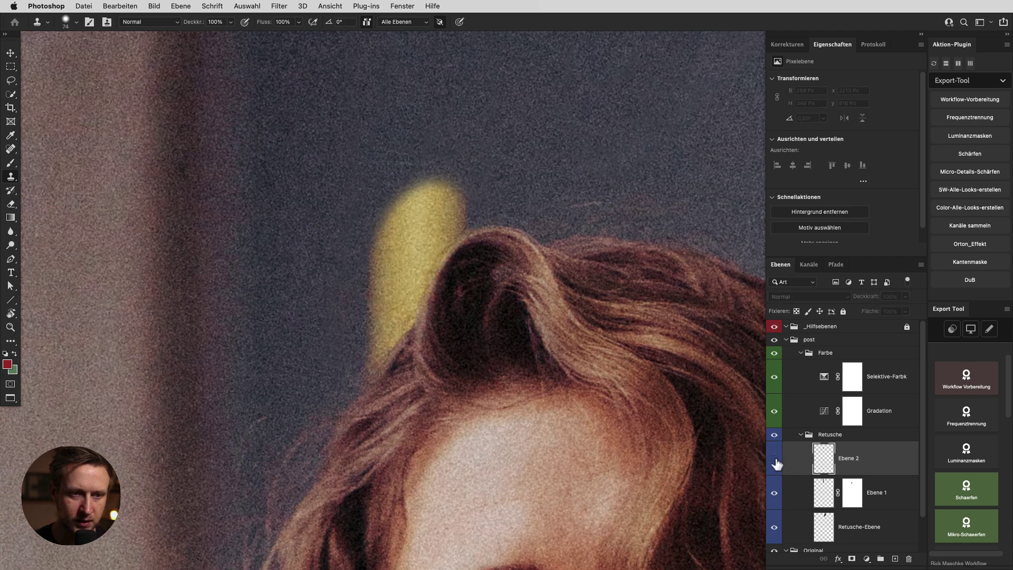
left_click(776, 462)
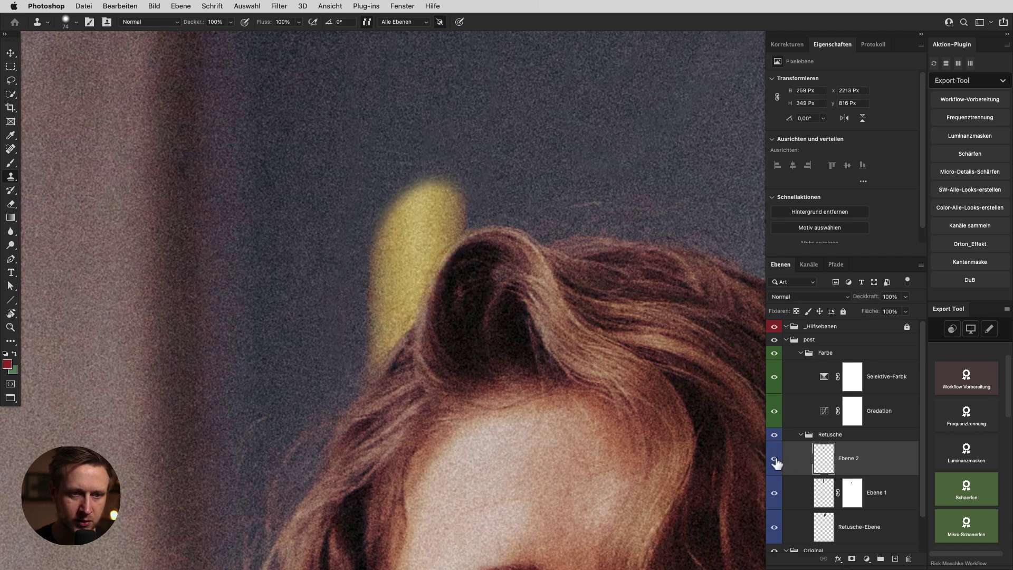
- Add a layer mask to Ebene 2 with a black brush sized for the hair edge
left_click(854, 561)
key("b")
key("d")
left_click_drag(469, 244, 453, 249)
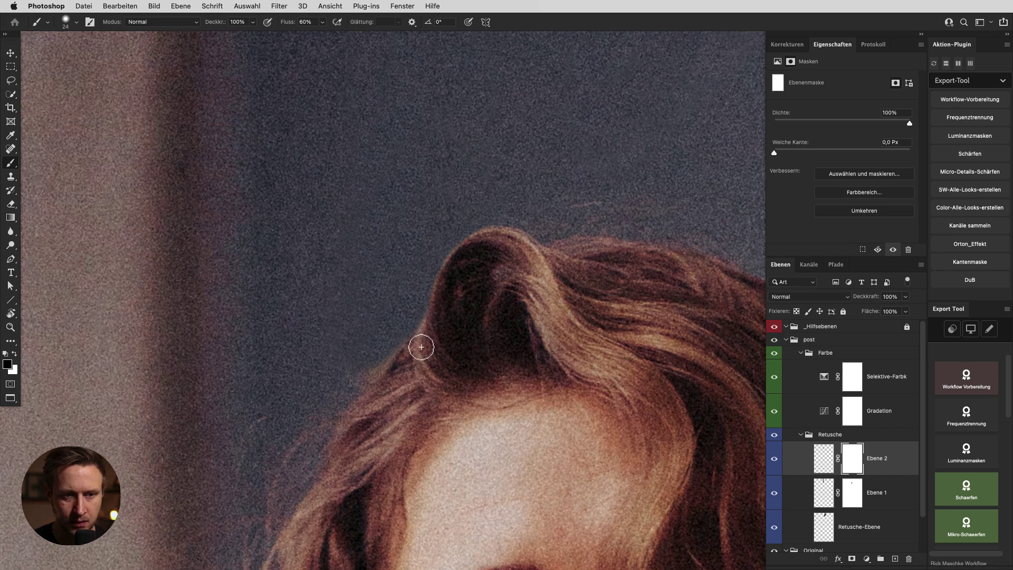
mouse_move(421, 347)
left_mouse_down()
mouse_move(362, 358)
mouse_move(308, 348)
left_mouse_up()
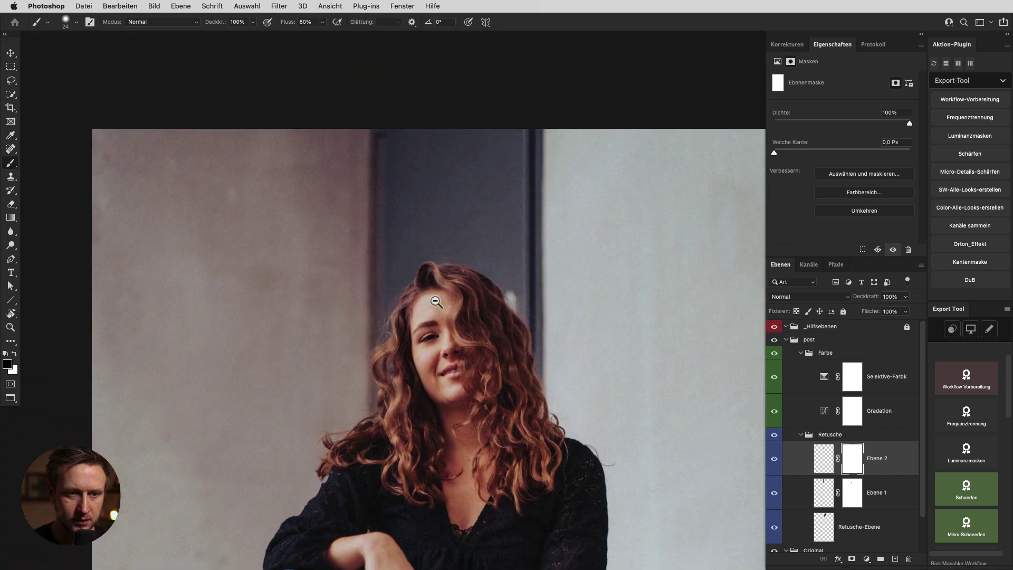
left_click(436, 302)
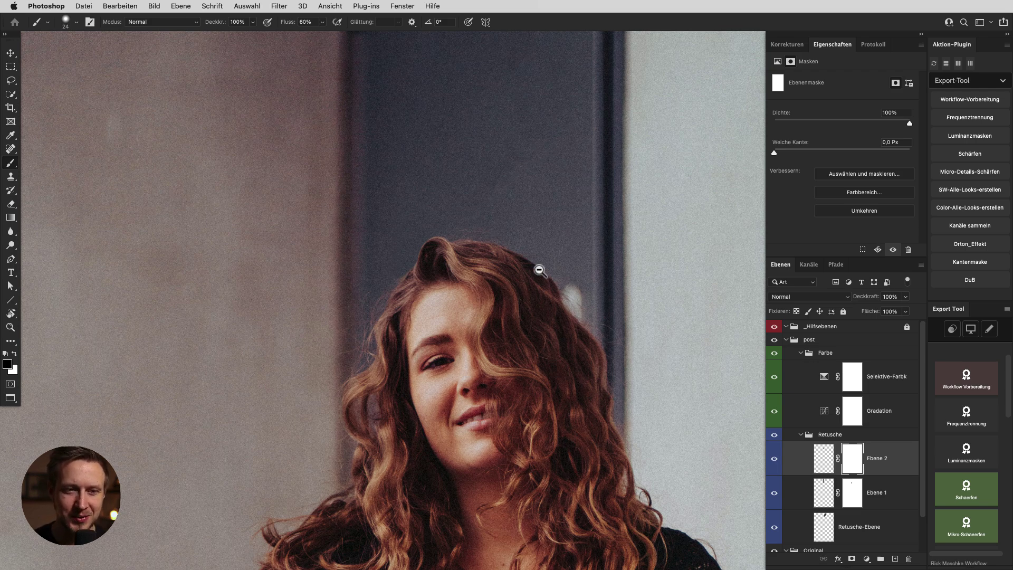
scroll(540, 270, "up", 2)
scroll(550, 206, "up", 2)
scroll(645, 357, "up", 2)
scroll(558, 267, "up", 3)
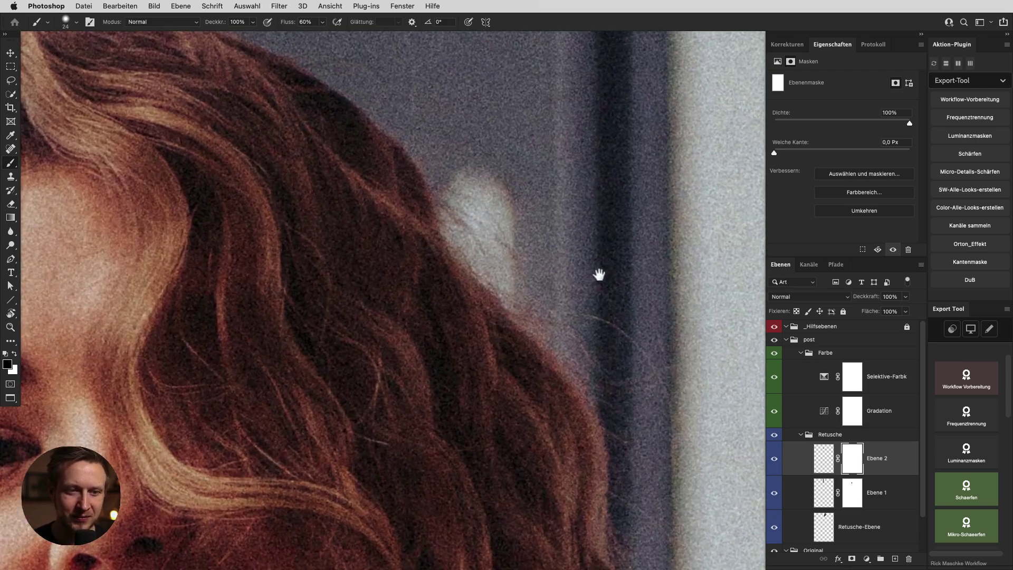
scroll(612, 317, "up", 2)
left_click(834, 469)
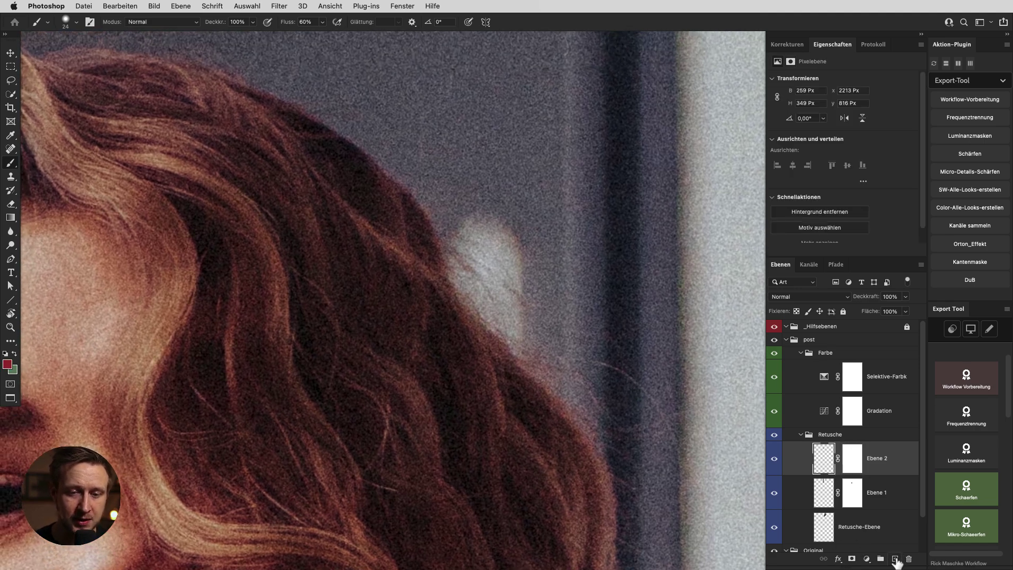
- On new layer Ebene 3, clone grey door texture over the bright spot beside her hair
left_click(896, 560)
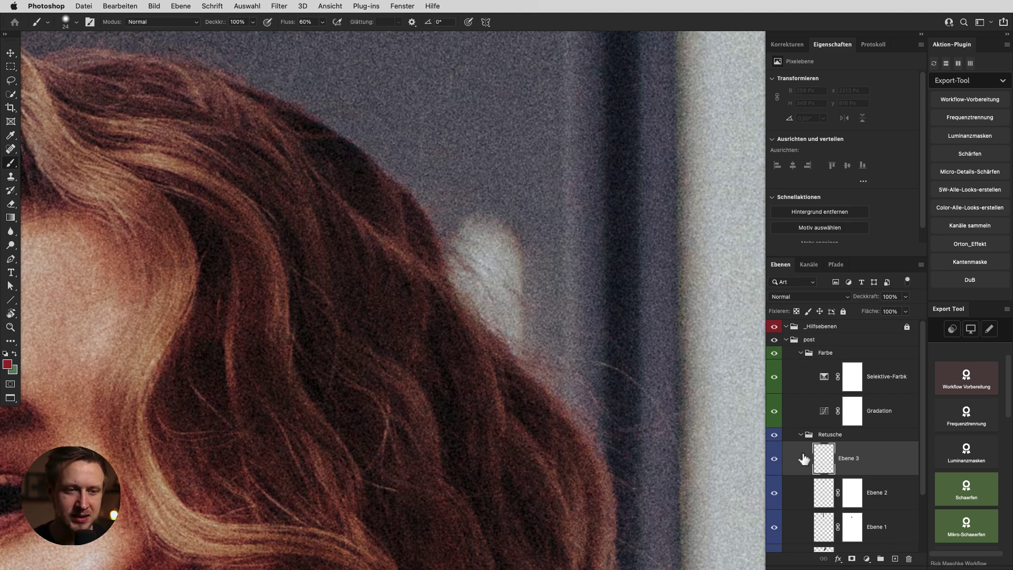
key("s")
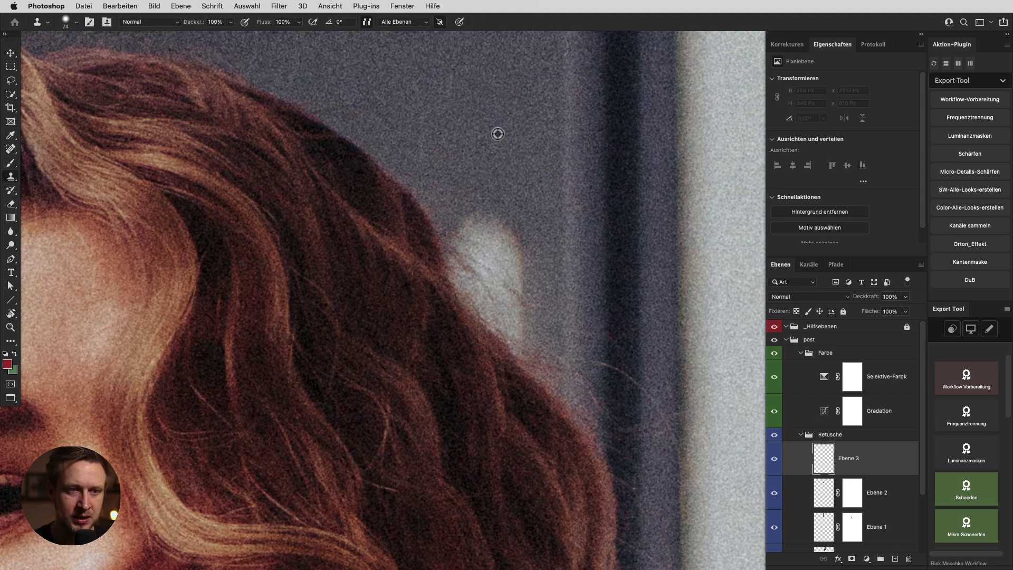
left_click(496, 134, "alt")
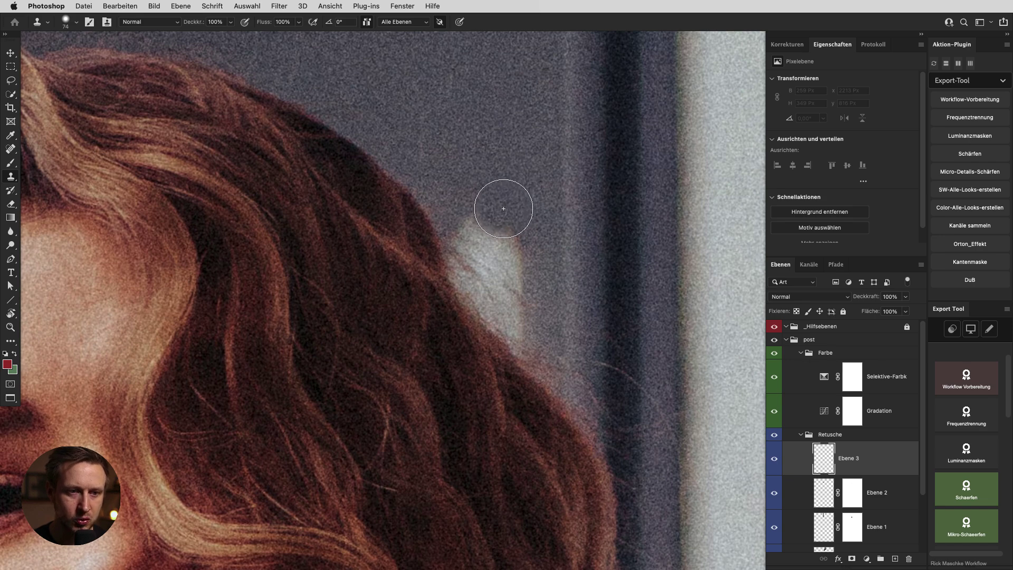
left_click_drag(502, 208, 500, 202)
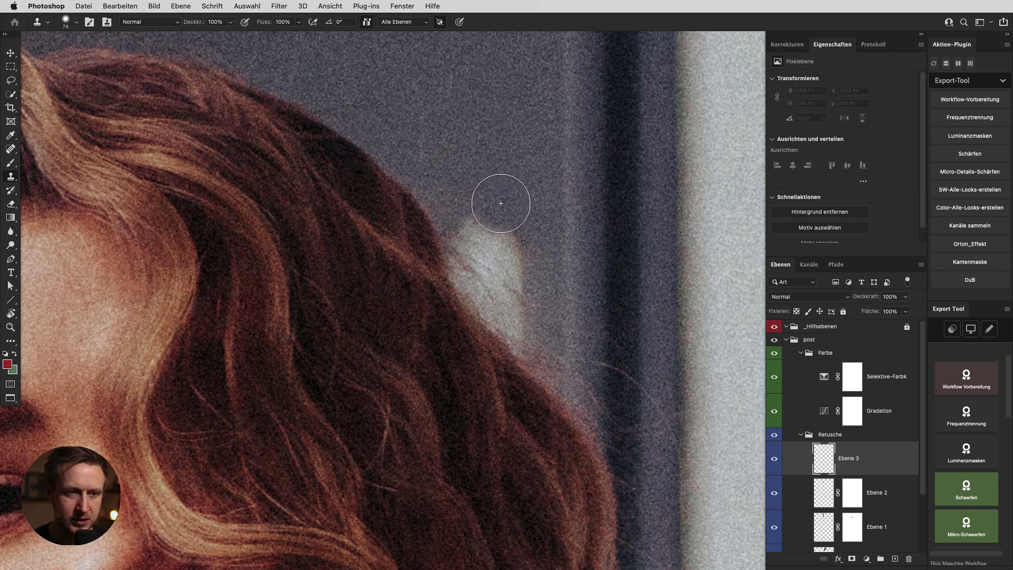
left_click(498, 112, "alt")
mouse_move(502, 214)
left_mouse_down()
mouse_move(522, 259)
mouse_move(496, 243)
mouse_move(496, 256)
mouse_move(521, 278)
mouse_move(534, 331)
mouse_move(477, 242)
mouse_move(527, 330)
mouse_move(479, 267)
mouse_move(525, 328)
mouse_move(555, 335)
mouse_move(546, 375)
left_mouse_up()
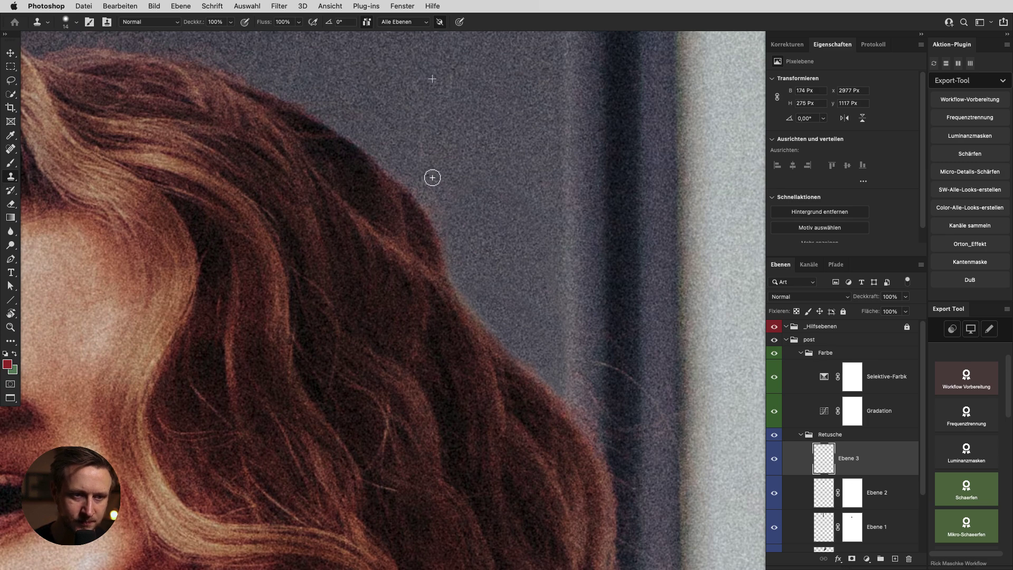
left_click_drag(432, 178, 450, 210)
left_click_drag(450, 210, 459, 199)
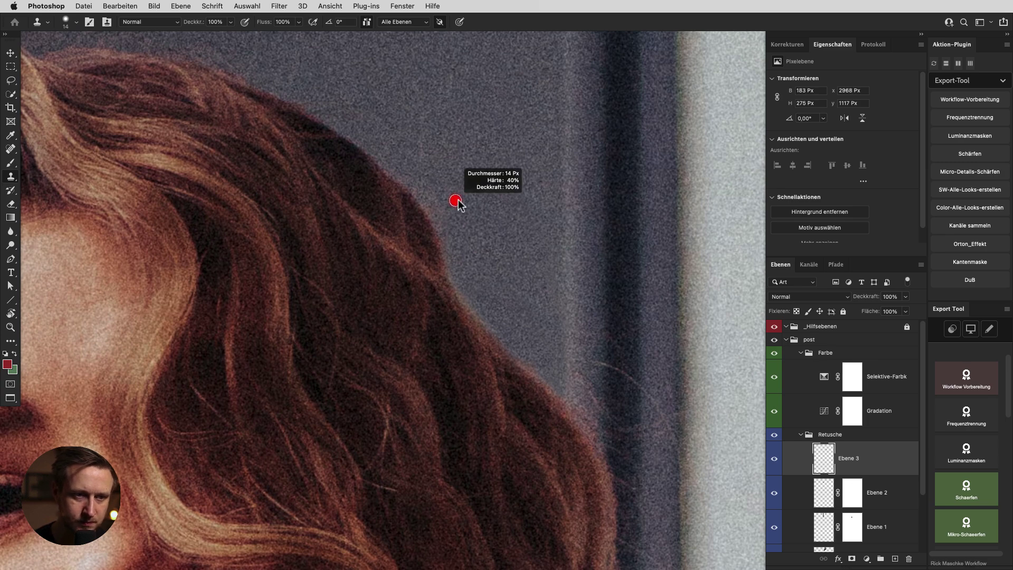
left_click(474, 236, "alt")
left_click(334, 219, "alt")
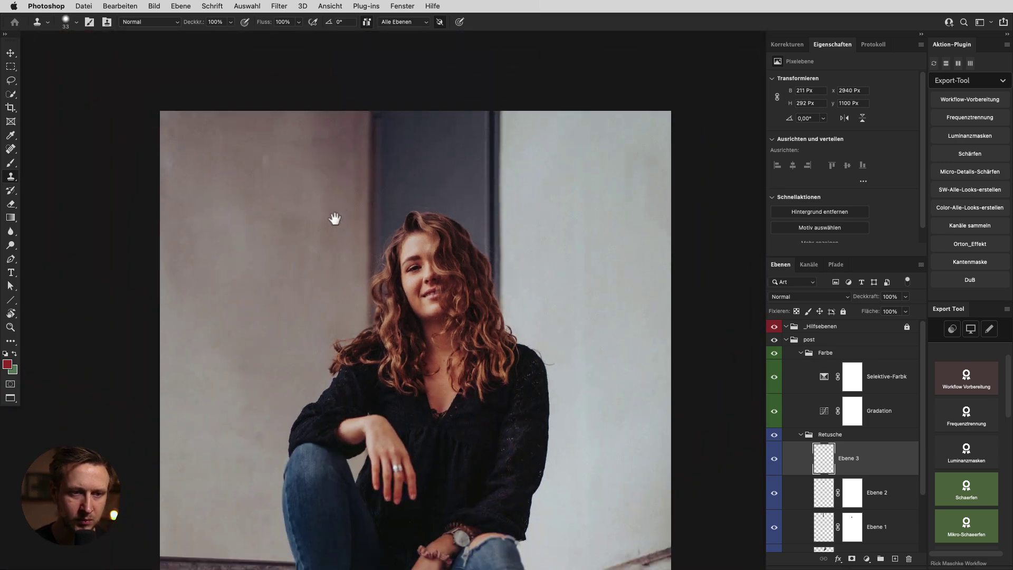
- Toggle Ebene 3 to compare, then zoom in on her face and hair
left_click(779, 459)
left_click(777, 459)
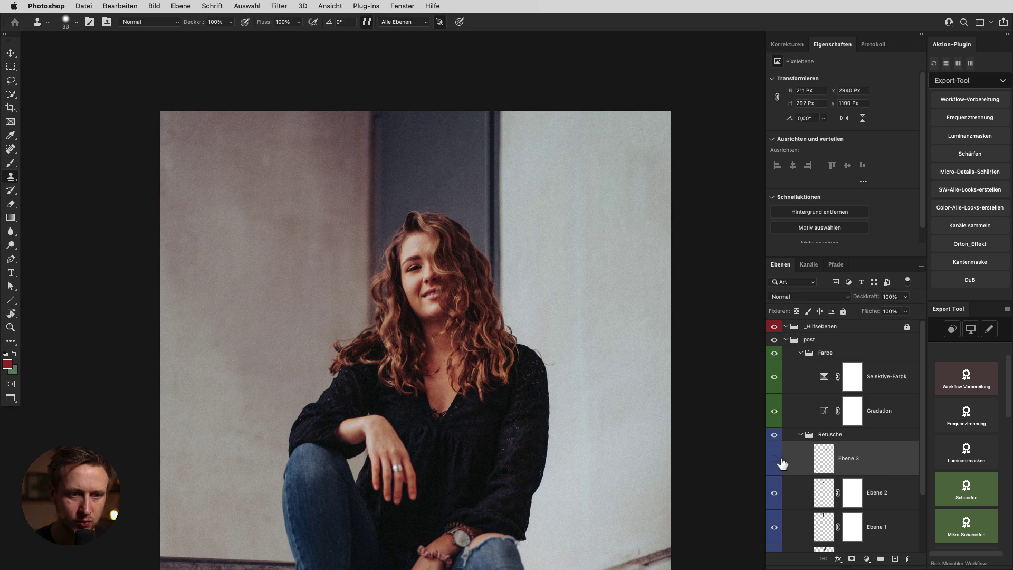
left_click(783, 463)
left_click_drag(486, 230, 520, 233)
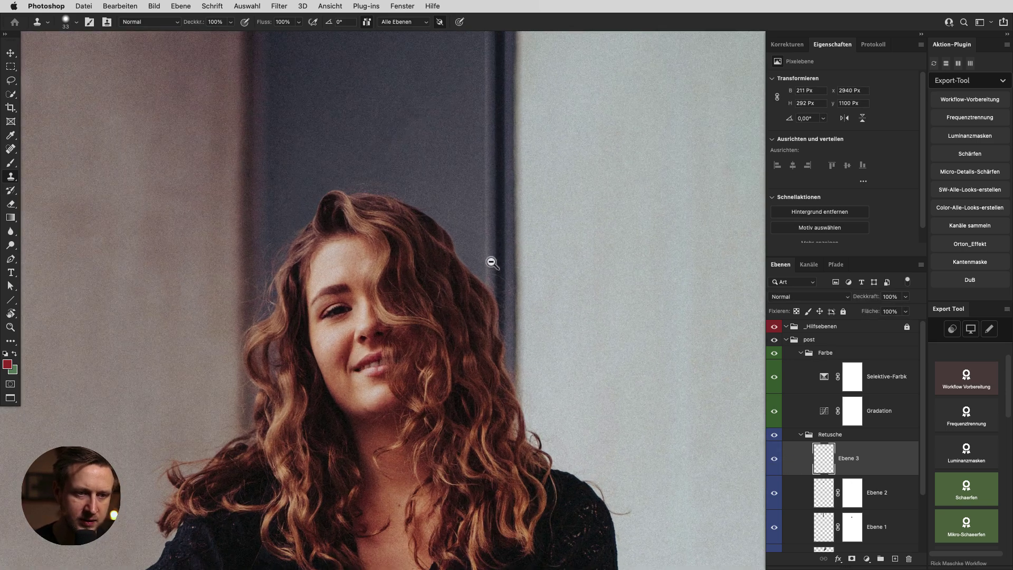
scroll(495, 258, "up", 1)
scroll(523, 322, "up", 1)
scroll(516, 306, "up", 1)
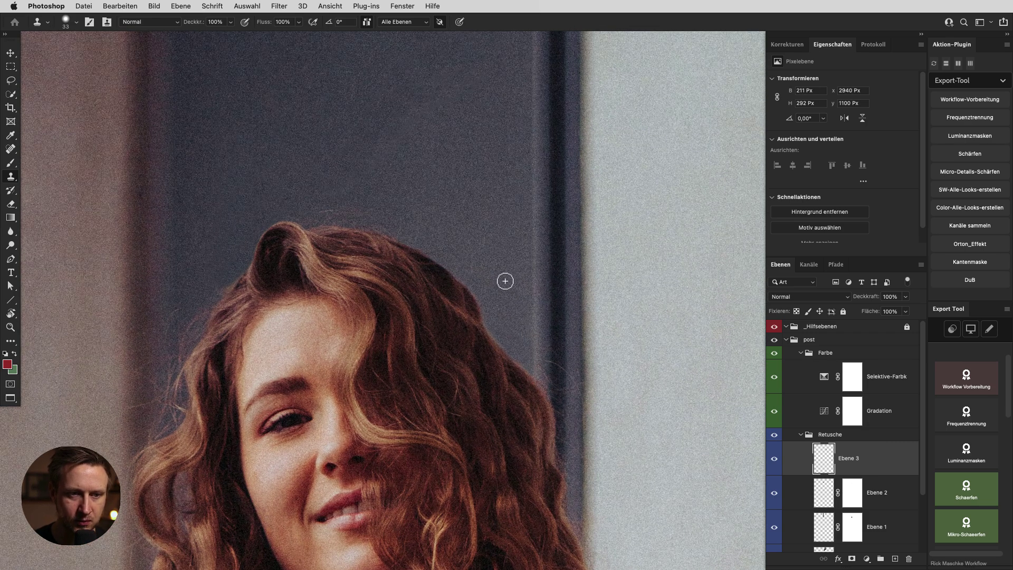
- Clone dark background at 20% opacity along the top edge of her hair
left_click_drag(505, 281, 512, 285)
scroll(561, 301, "up", 1)
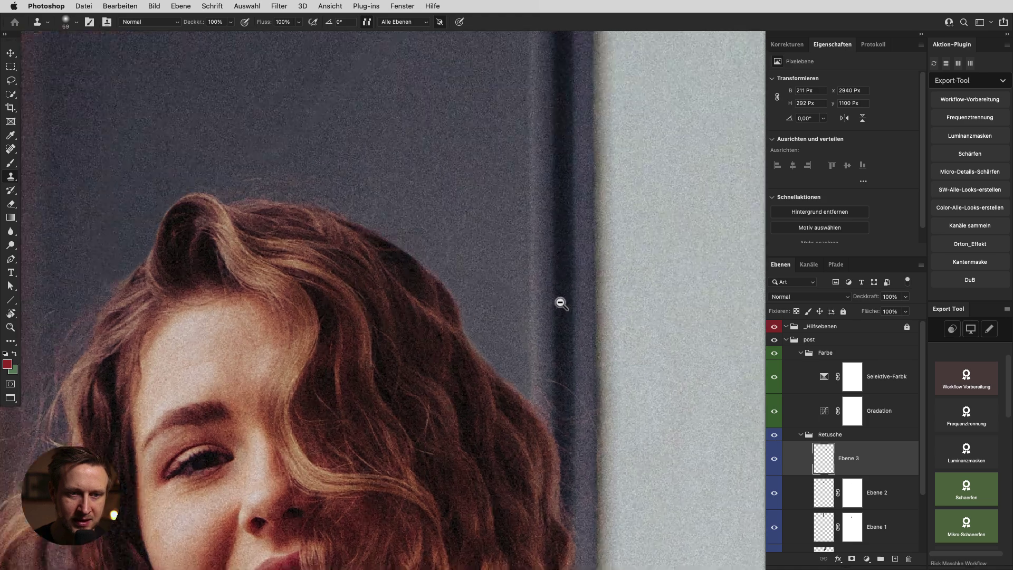
left_click_drag(523, 170, 530, 167)
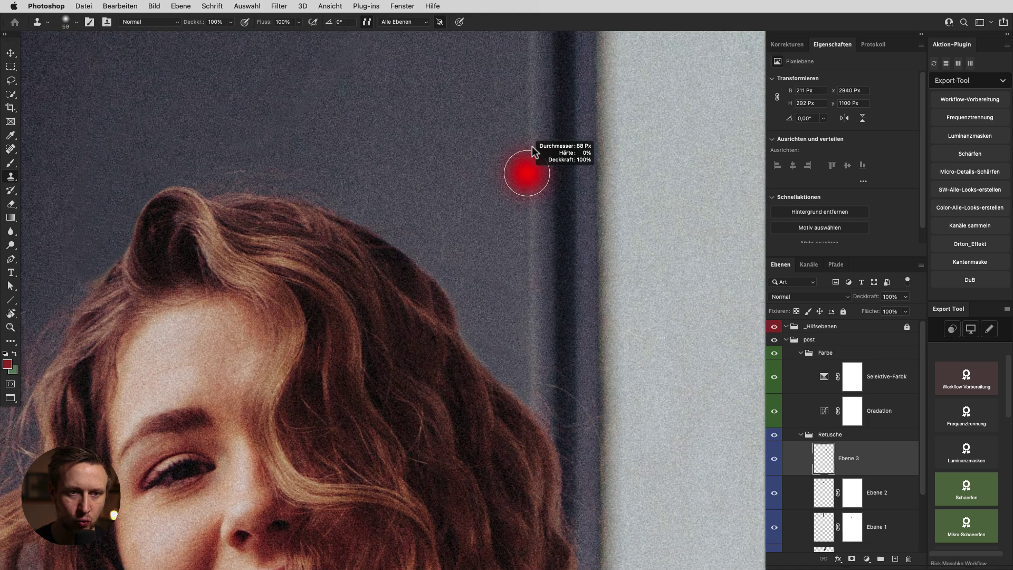
left_click(530, 166, "alt")
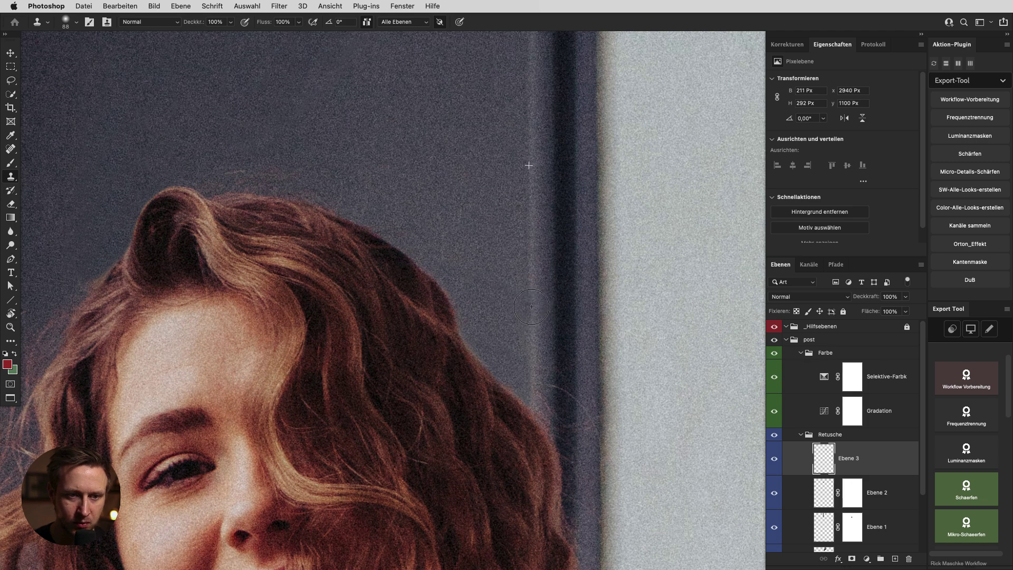
mouse_move(521, 316)
left_mouse_down()
mouse_move(486, 289)
mouse_move(496, 262)
mouse_move(501, 287)
left_mouse_up()
key("2")
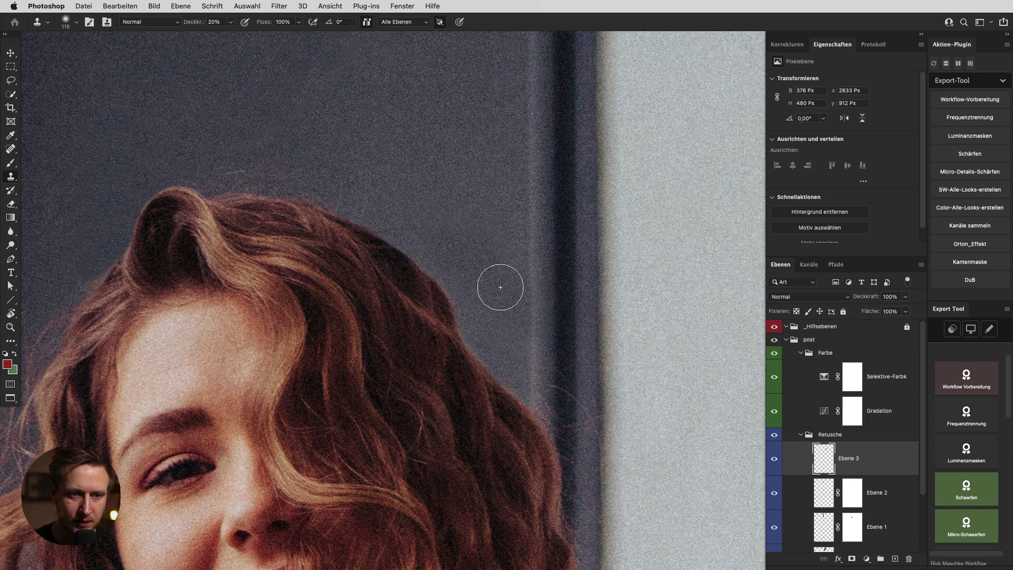
left_click(481, 226, "alt")
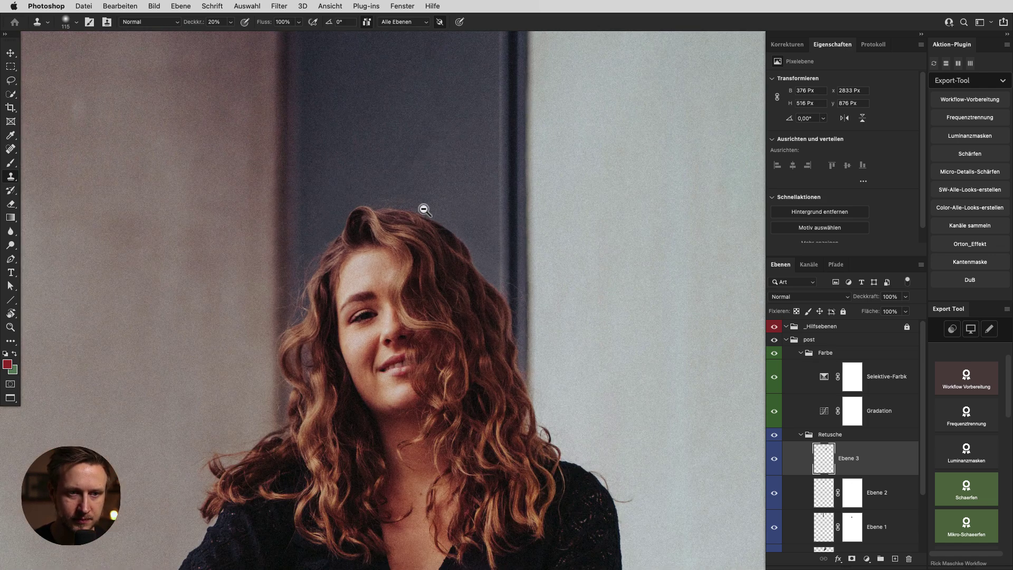
left_click(424, 210, "alt")
left_click(455, 197, "ctrl")
mouse_move(439, 140)
left_mouse_down()
mouse_move(460, 141)
mouse_move(479, 170)
left_mouse_up()
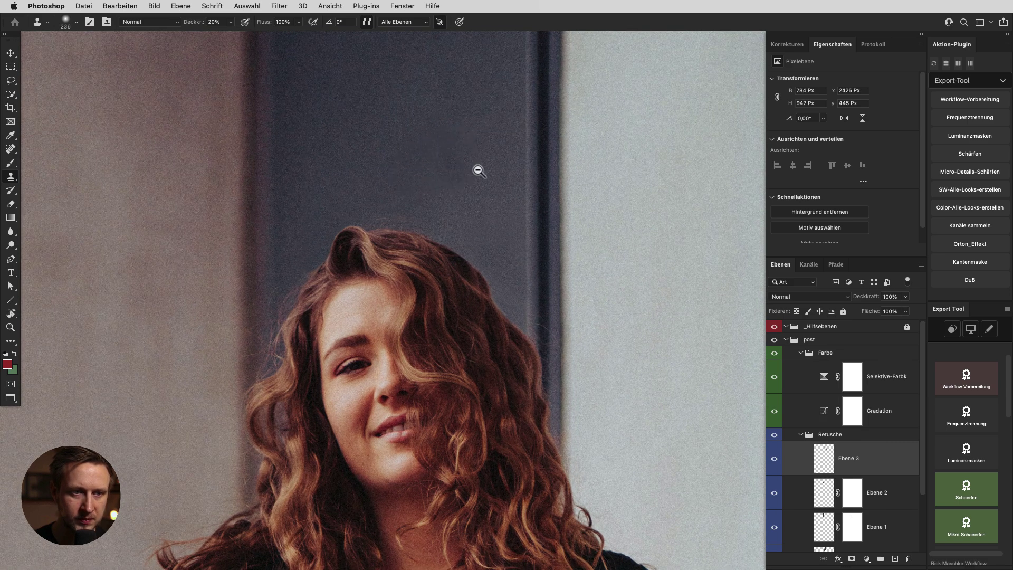
left_click(542, 302, "alt")
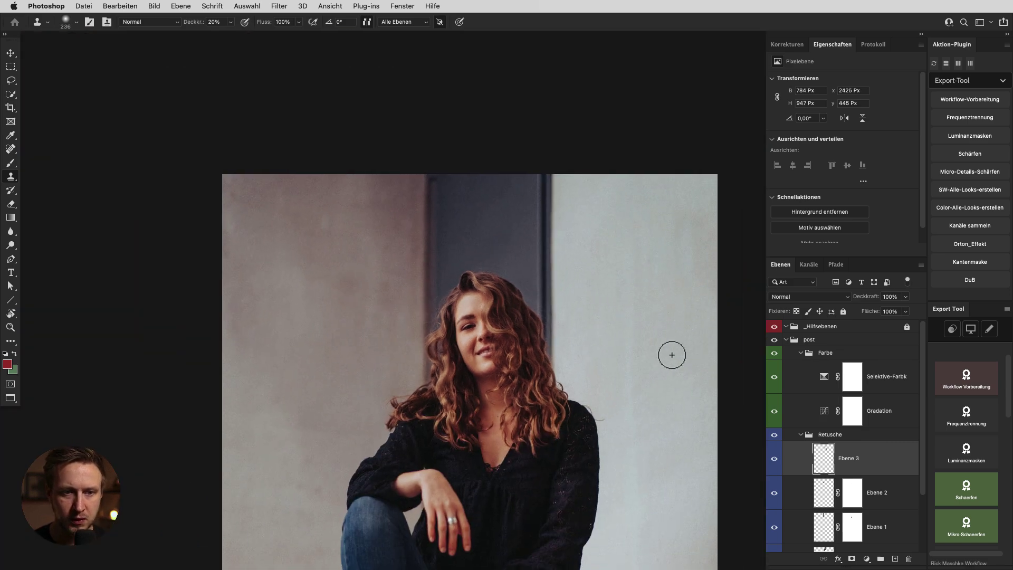
- Collapse the Retusche group and toggle its visibility to compare before and after
left_click(801, 435)
left_click(774, 435)
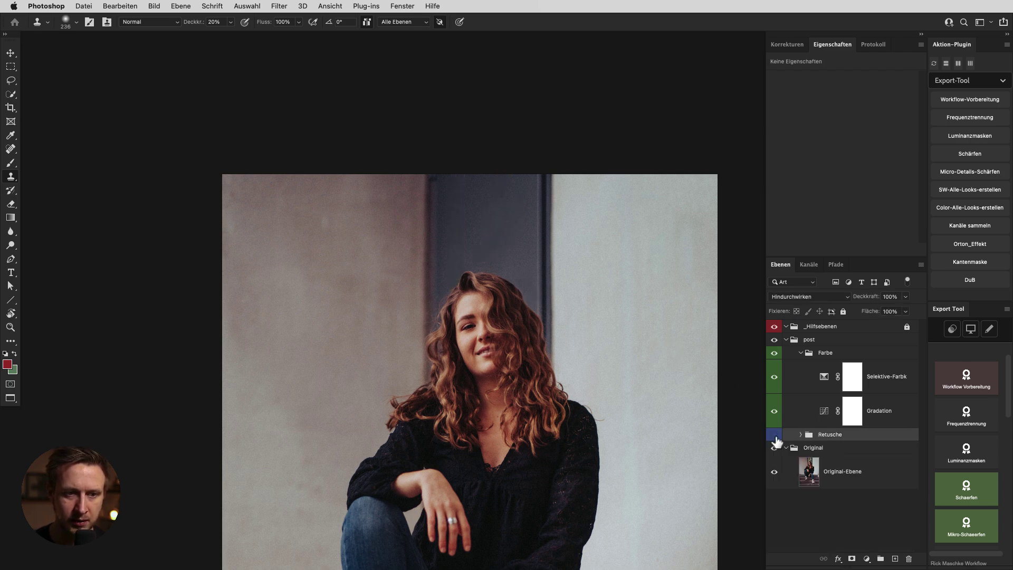
left_click(774, 435)
left_click(775, 434)
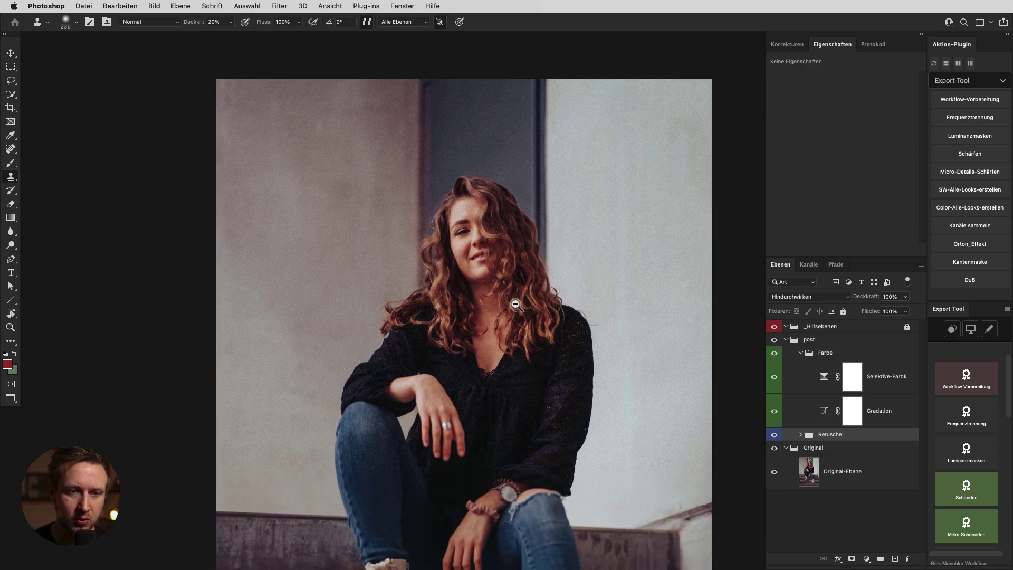
- Recheck the Retusche fixes on and off, then zoom onto the damaged wall ledge
scroll(516, 301, "down", 3)
scroll(537, 351, "down", 2)
scroll(514, 282, "down", 1)
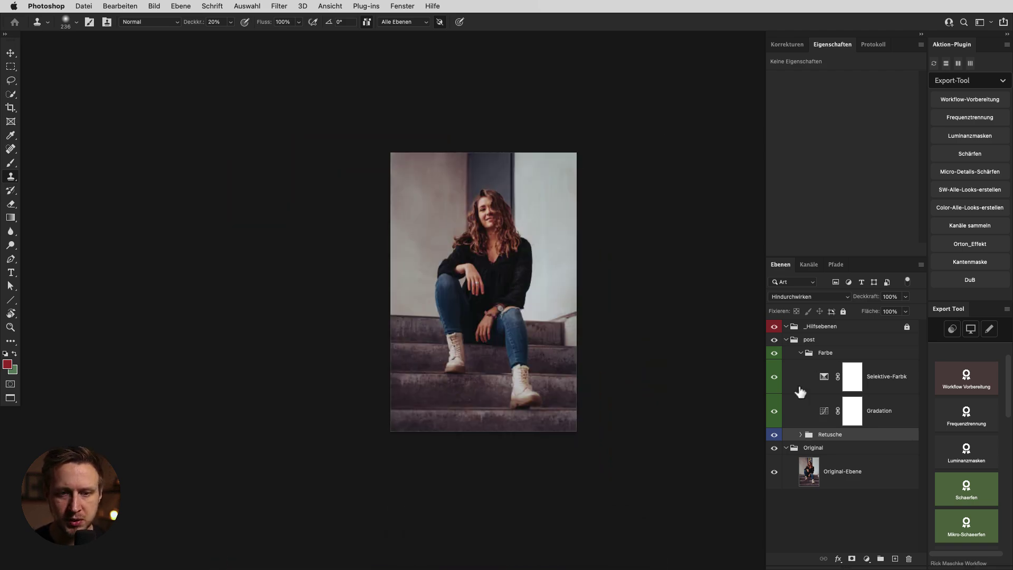
left_click(775, 436)
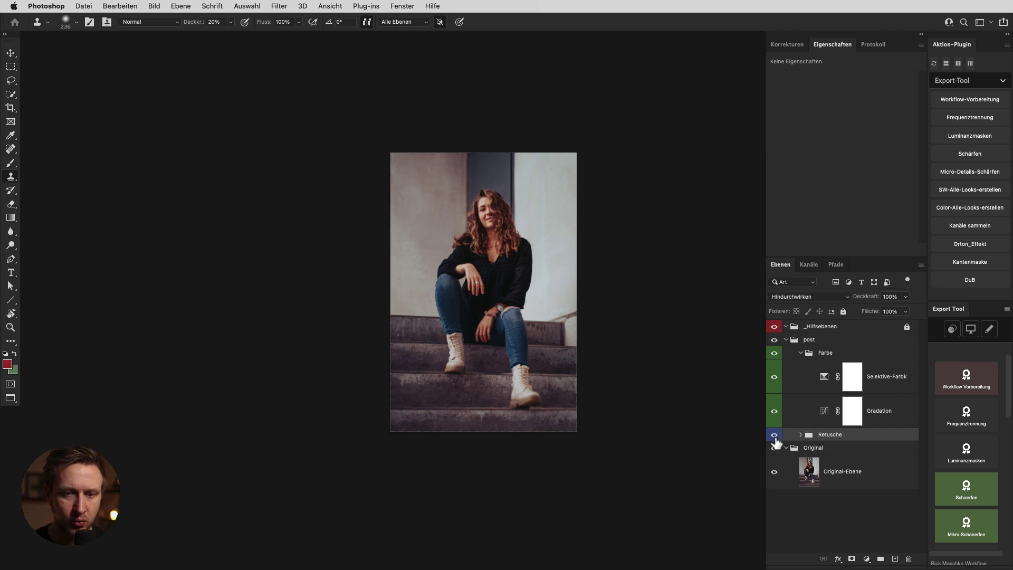
left_click(775, 436)
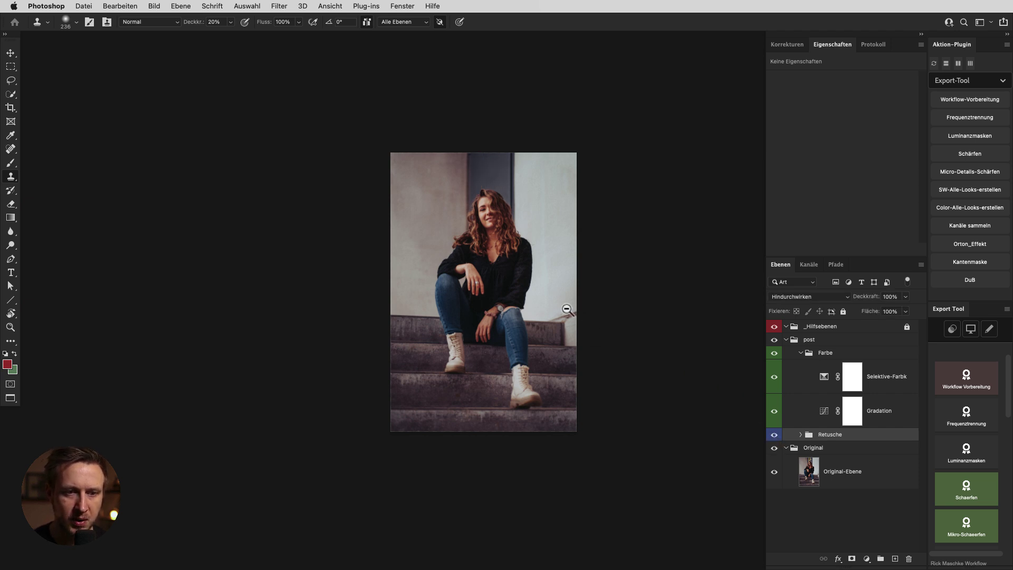
scroll(560, 319, "up", 1)
scroll(621, 324, "up", 3)
scroll(683, 324, "up", 1)
- Select Ebene 3 through Retusche-Ebene inside Retusche and group them into a new group
scroll(625, 340, "up", 1)
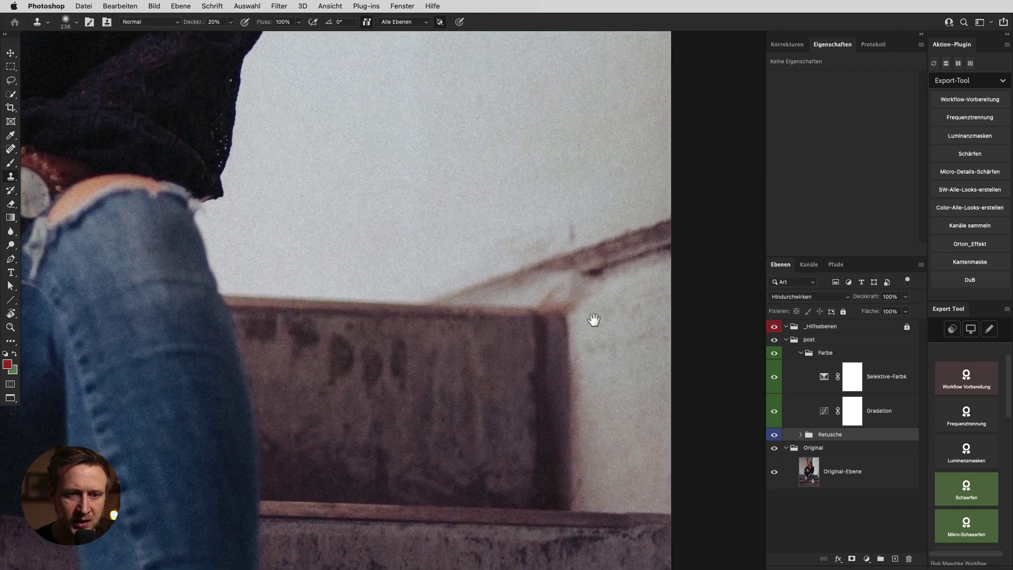
left_click(800, 435)
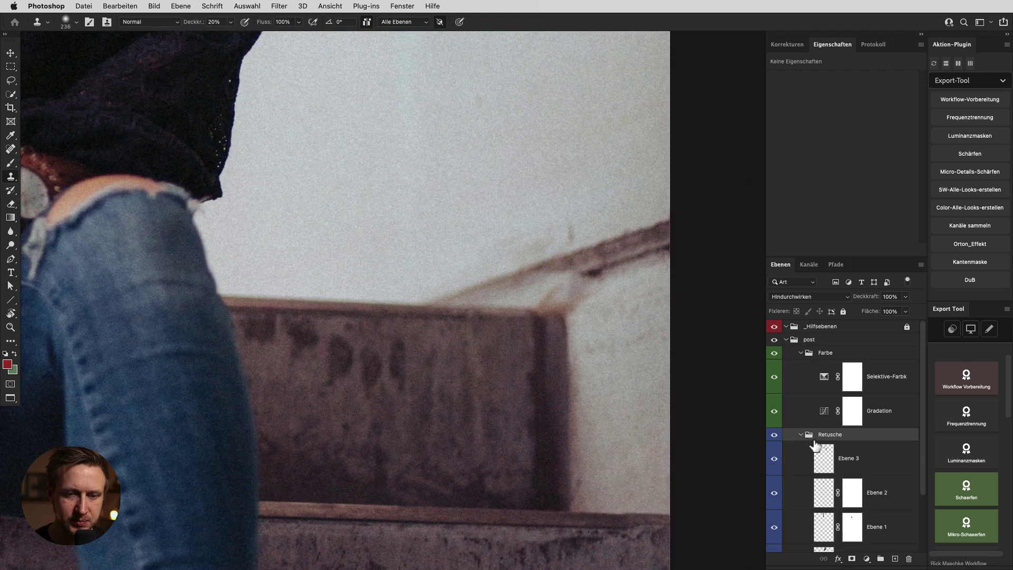
left_click(833, 466)
scroll(920, 474, "down", 2)
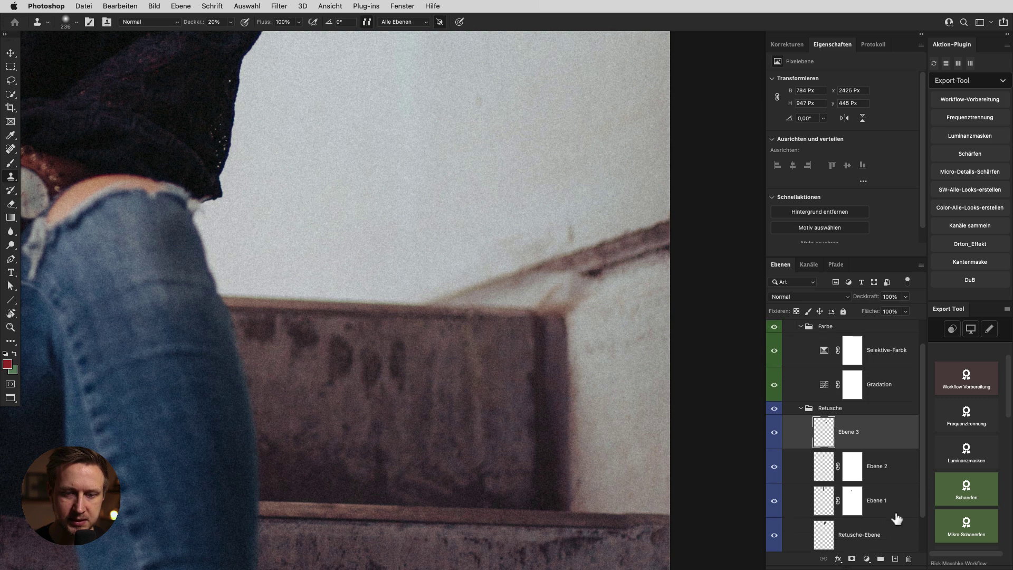
left_click(884, 540, "shift")
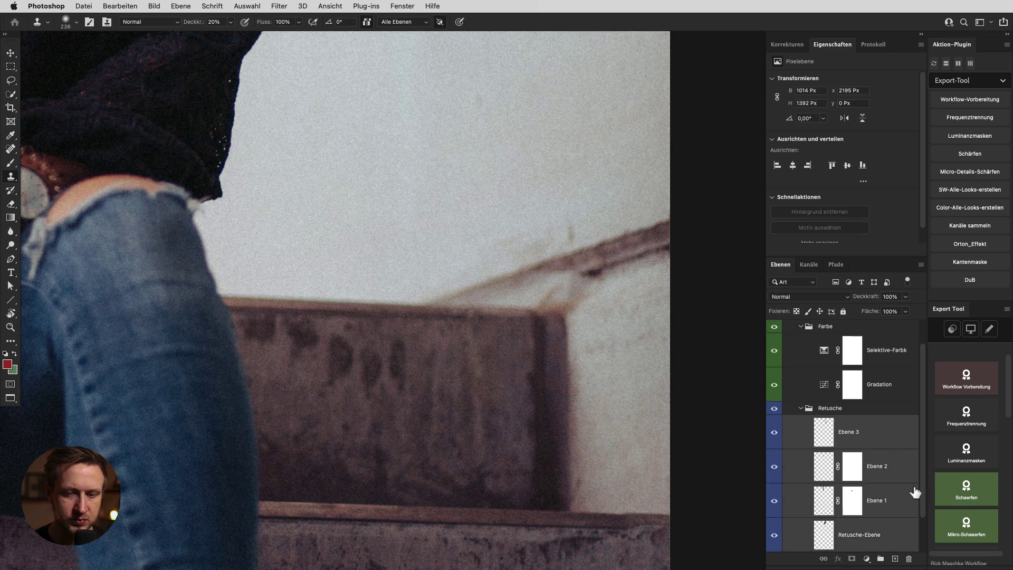
key("ctrl+g")
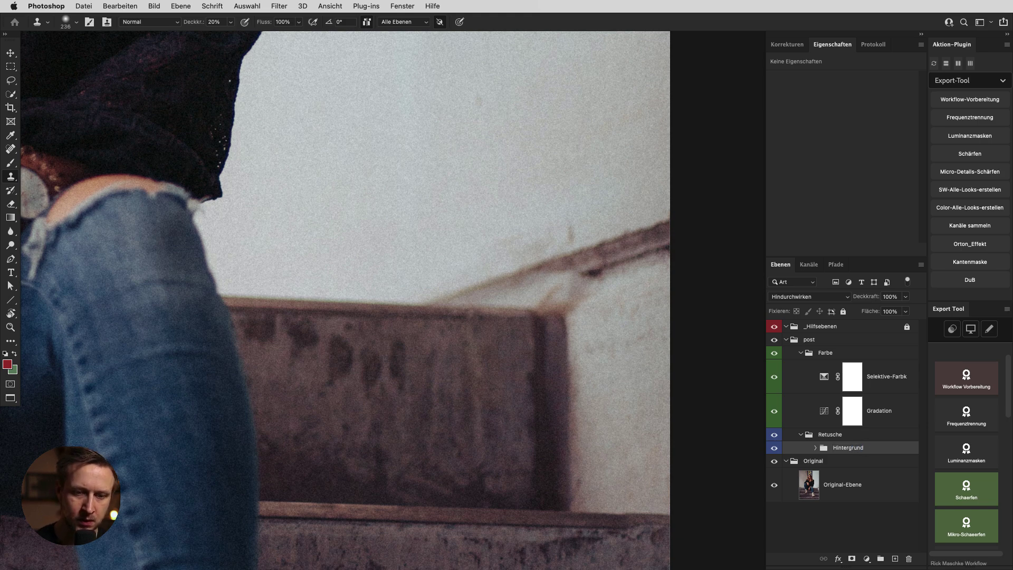
- Add a group named Leiste above Hintergrund and create an empty Ebene 4 inside it
left_click(881, 559)
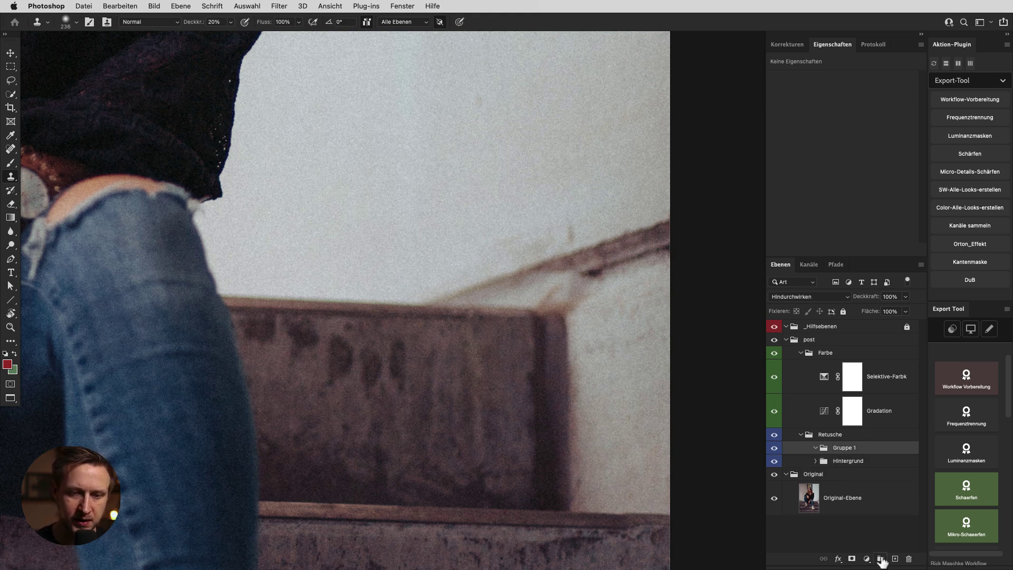
double_click(851, 448)
type("Leiste")
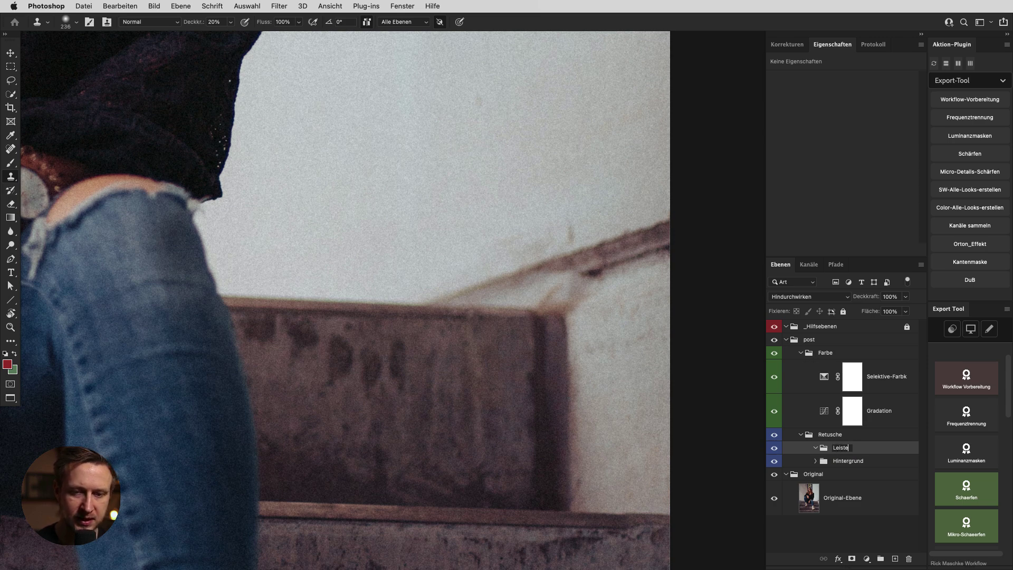
left_click(896, 559)
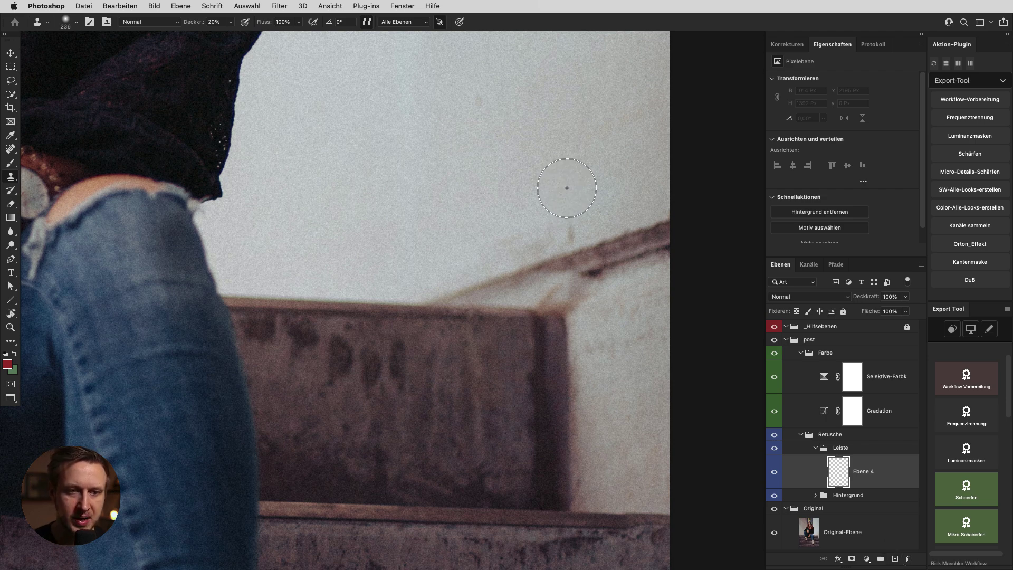
- Clone over the dark smudge, then spot-heal the ledge's dark edges with a 136 px brush
left_click_drag(570, 222, 589, 215)
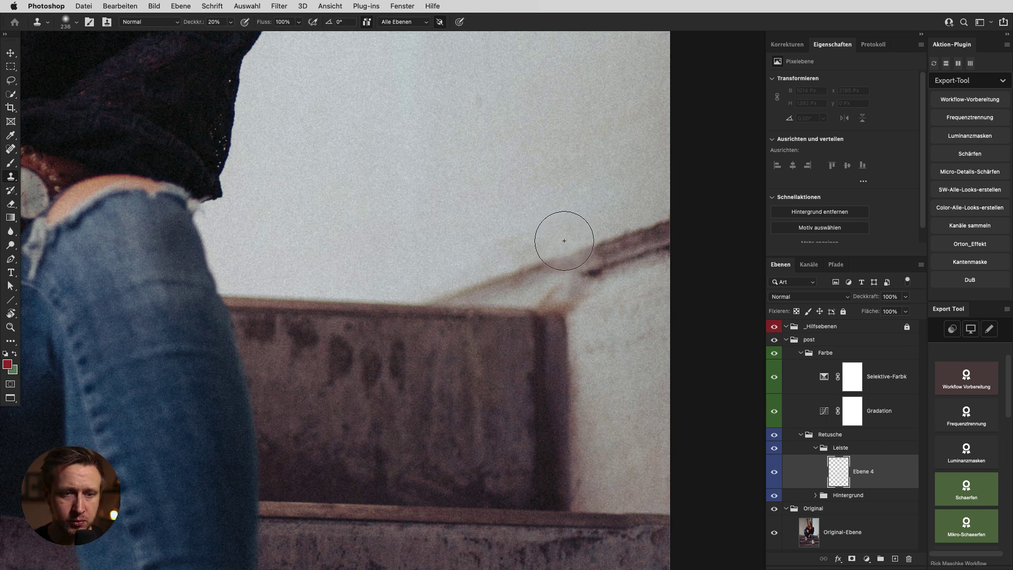
key("j")
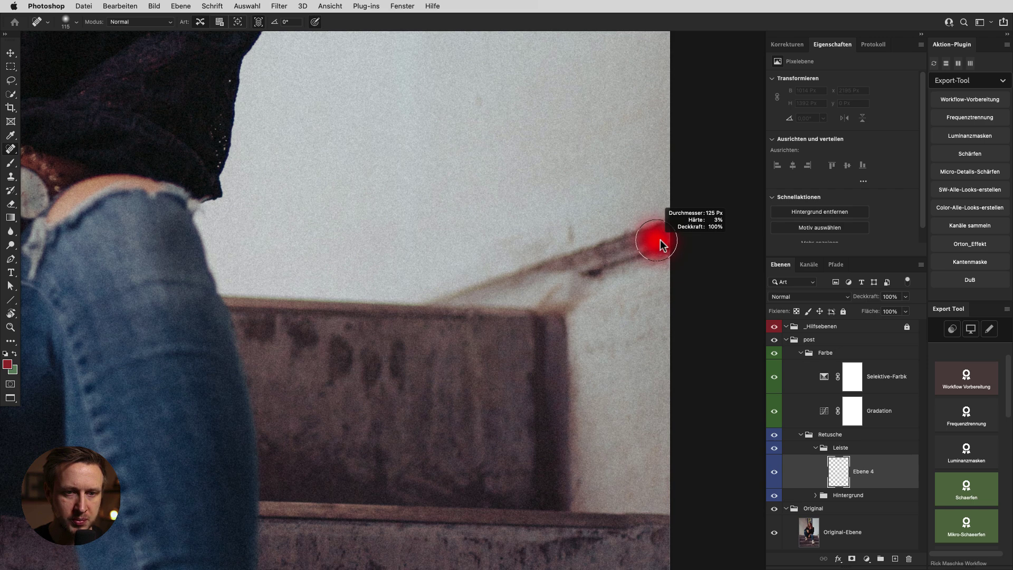
mouse_move(671, 227)
left_mouse_down()
mouse_move(541, 260)
mouse_move(639, 237)
left_mouse_up()
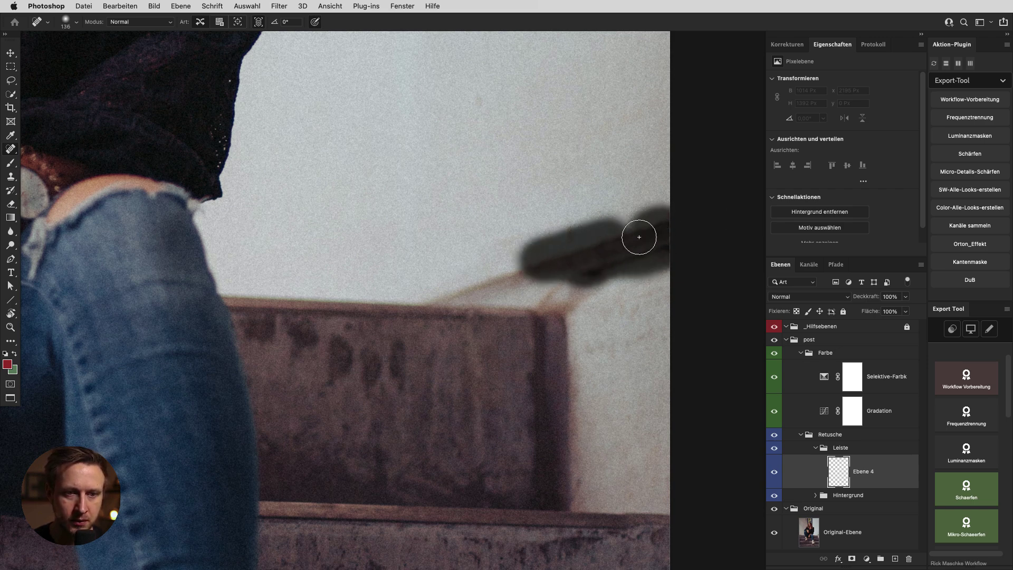
left_click_drag(763, 264, 765, 270)
scroll(602, 246, "down", 5)
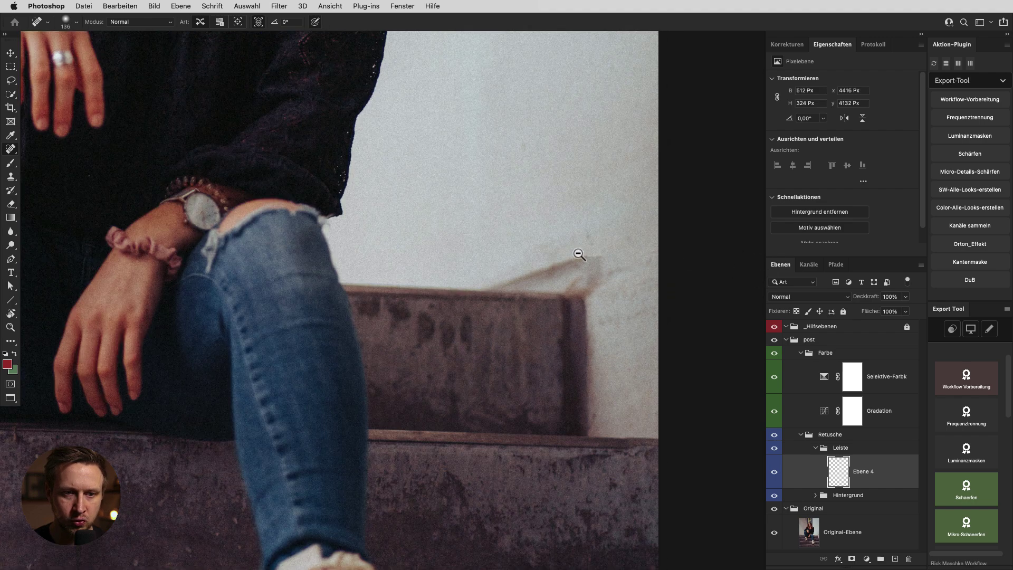
scroll(601, 246, "up", 5)
scroll(601, 246, "up", 2)
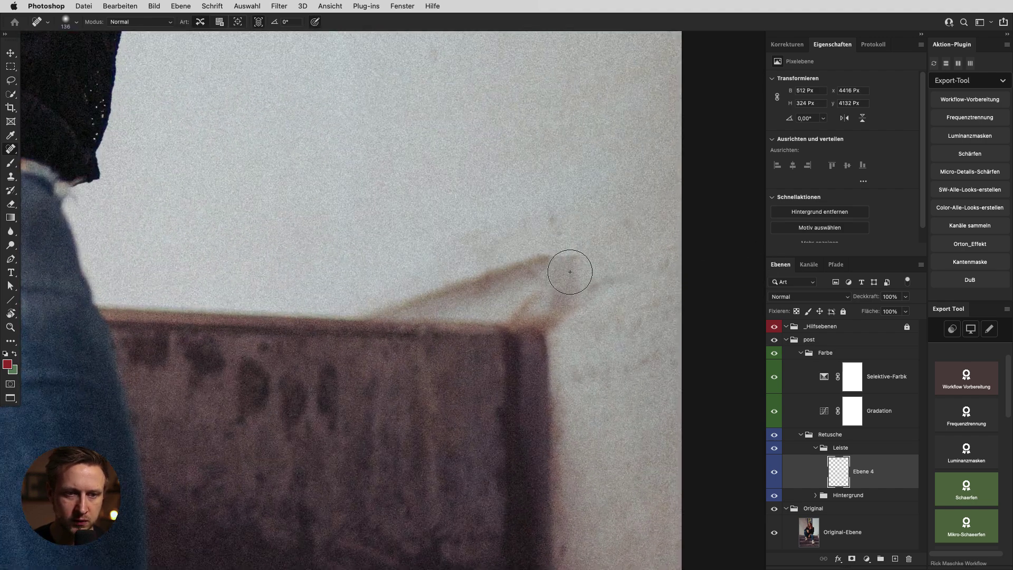
left_click_drag(564, 251, 428, 291)
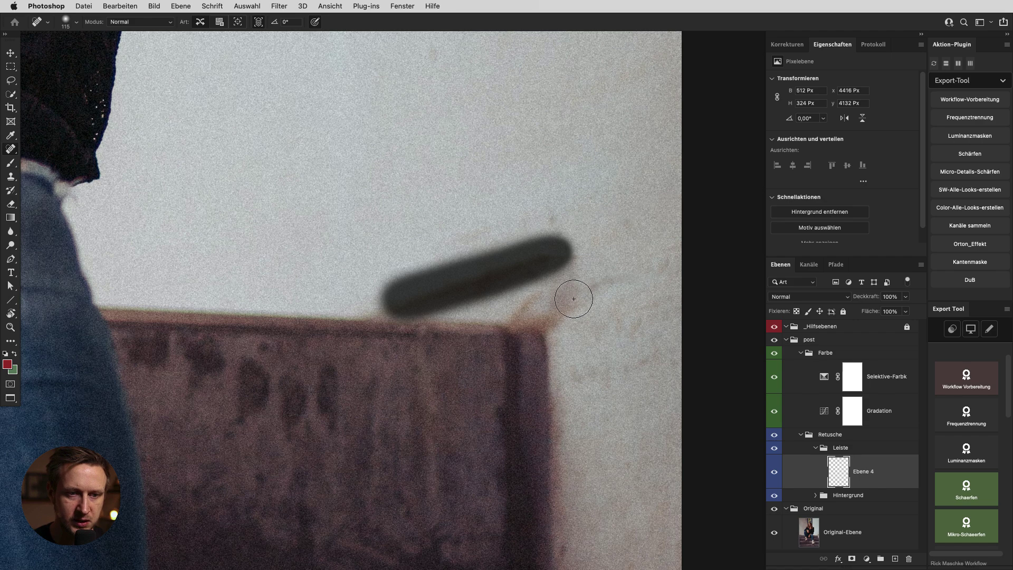
- Zoom in on the stair ledge, and select then deselect the whole canvas on Ebene 4
scroll(554, 287, "down", 3)
scroll(581, 275, "down", 3)
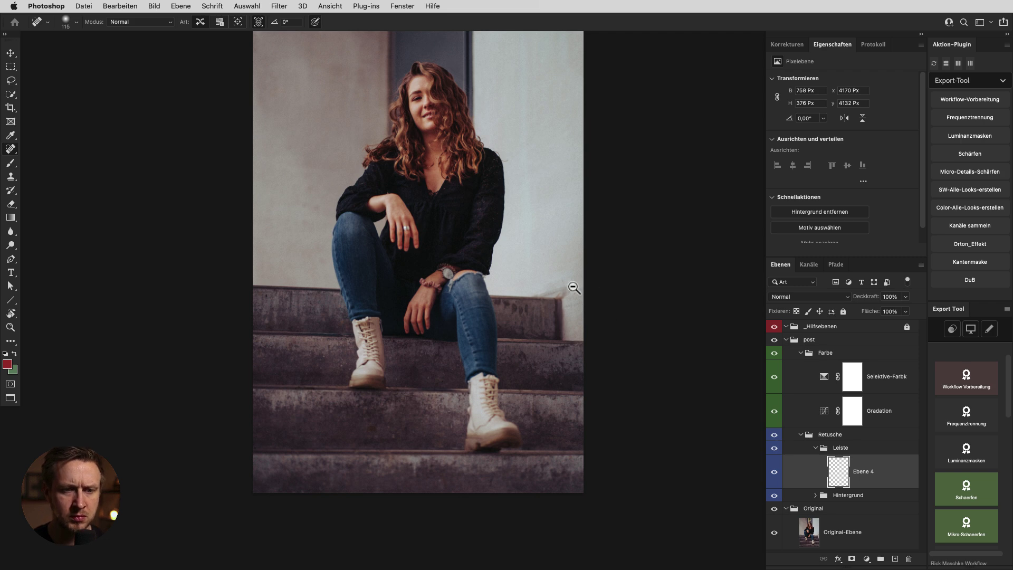
scroll(574, 288, "down", 3)
scroll(568, 283, "up", 1)
scroll(567, 283, "up", 3)
scroll(575, 280, "up", 1)
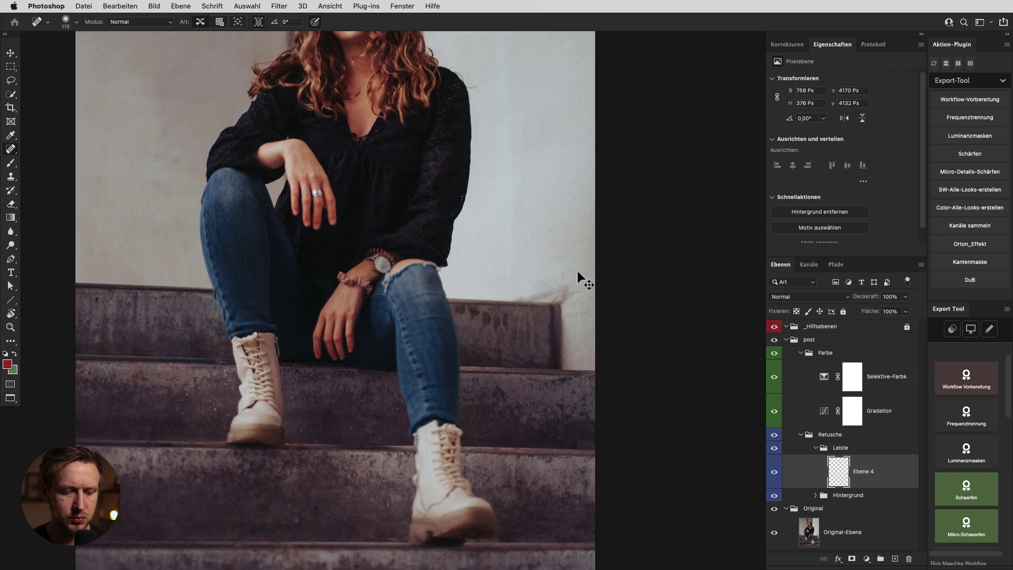
key("super+a")
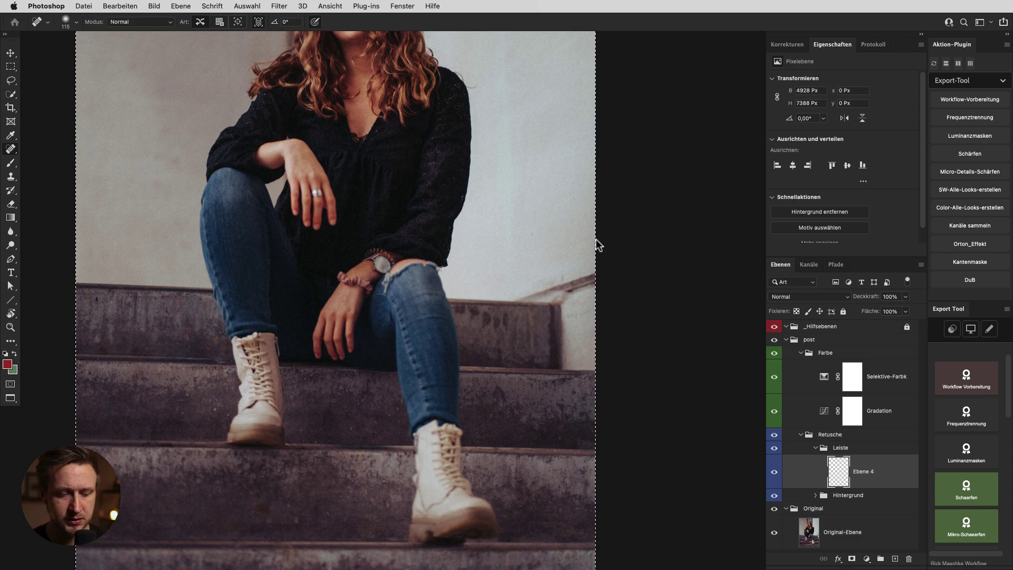
key("super+d")
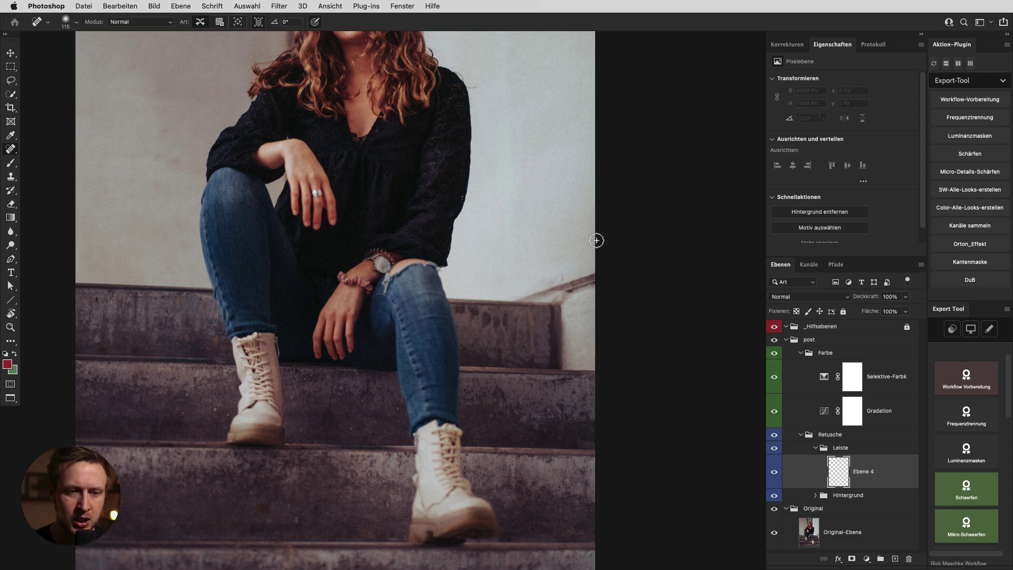
scroll(583, 290, "up", 2)
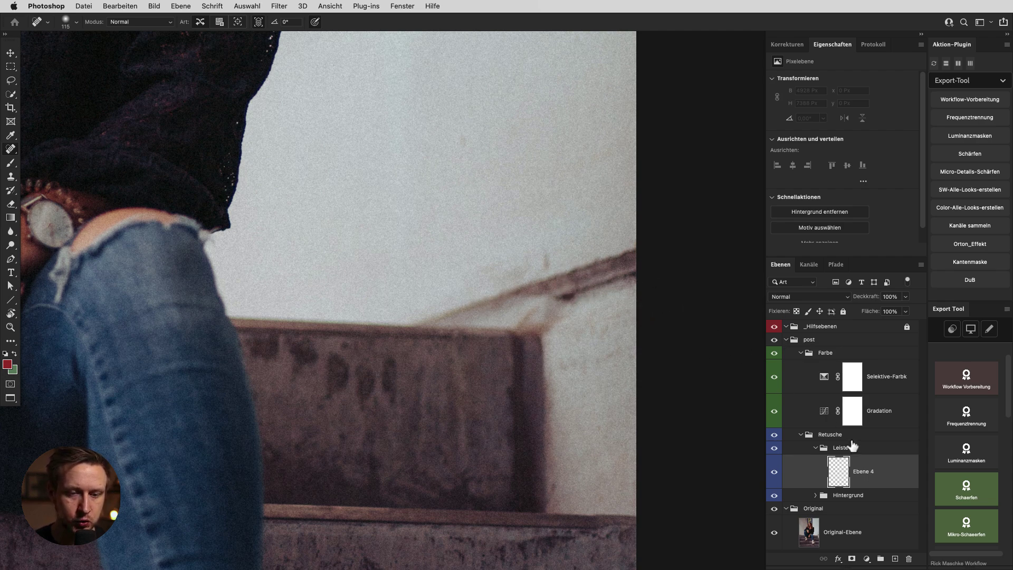
- Sample a clean ledge spot and clone-stamp it over the damaged ledge with a 109 brush
key("s")
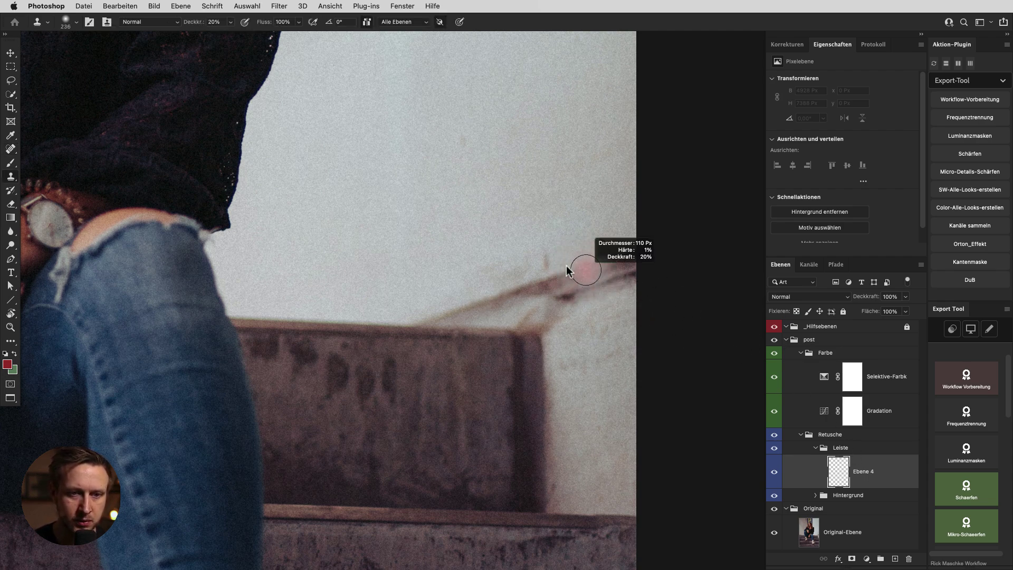
scroll(597, 295, "up", 2)
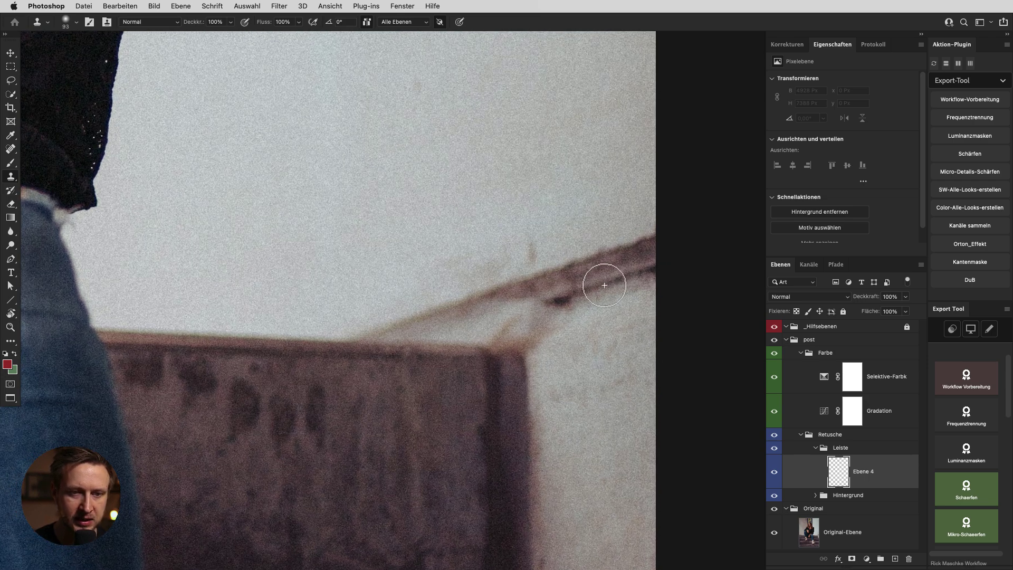
left_click_drag(602, 274, 619, 253)
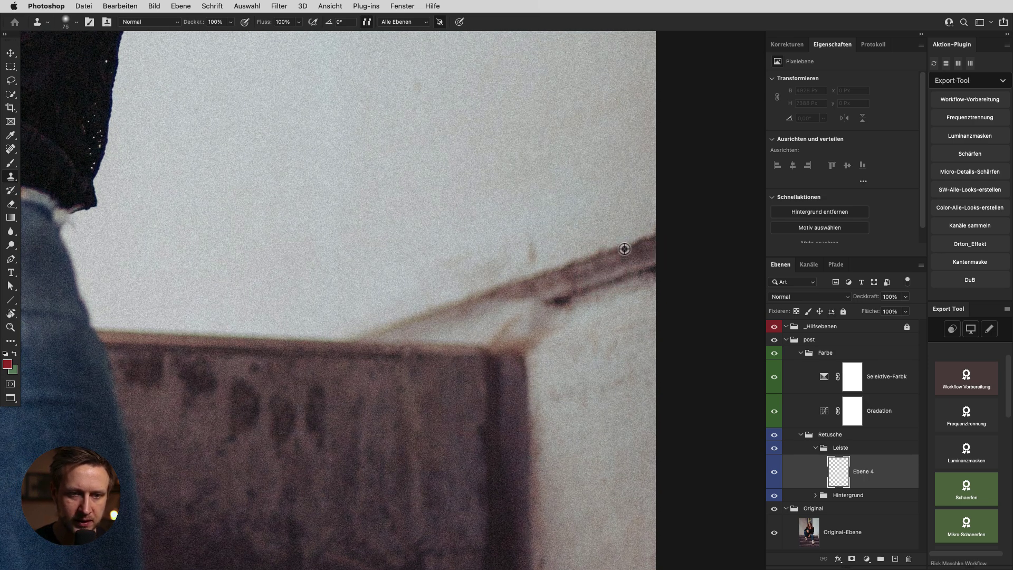
left_click(528, 280, "alt")
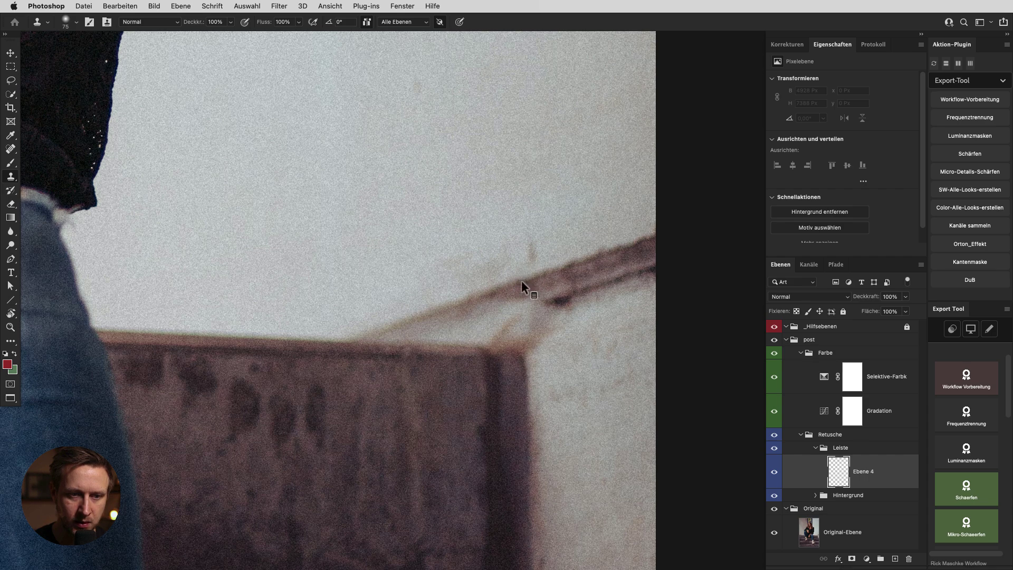
left_click_drag(521, 283, 533, 282)
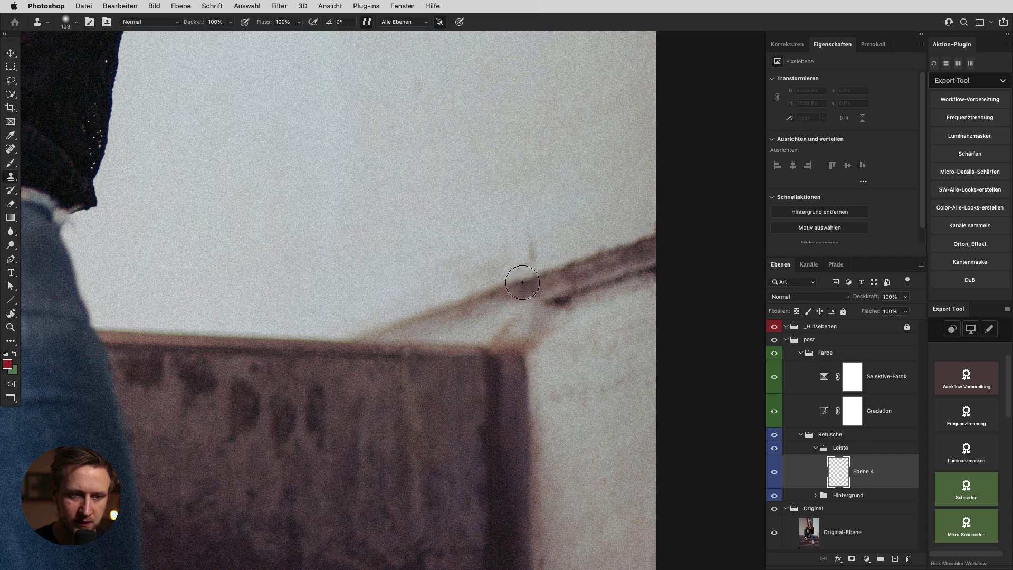
mouse_move(506, 290)
left_mouse_down()
mouse_move(533, 303)
mouse_move(343, 336)
mouse_move(357, 341)
left_mouse_up()
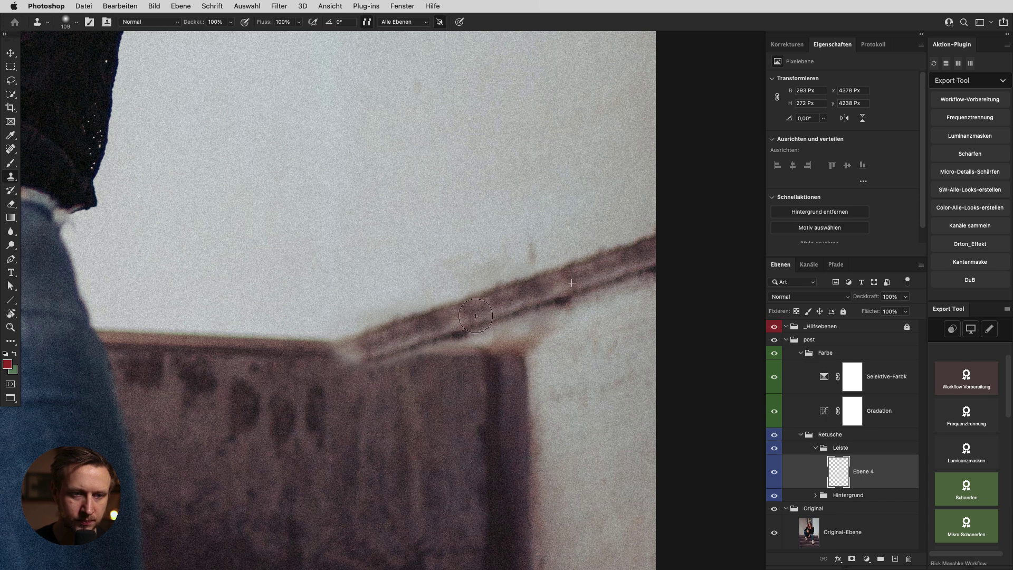
scroll(475, 316, "left", 3)
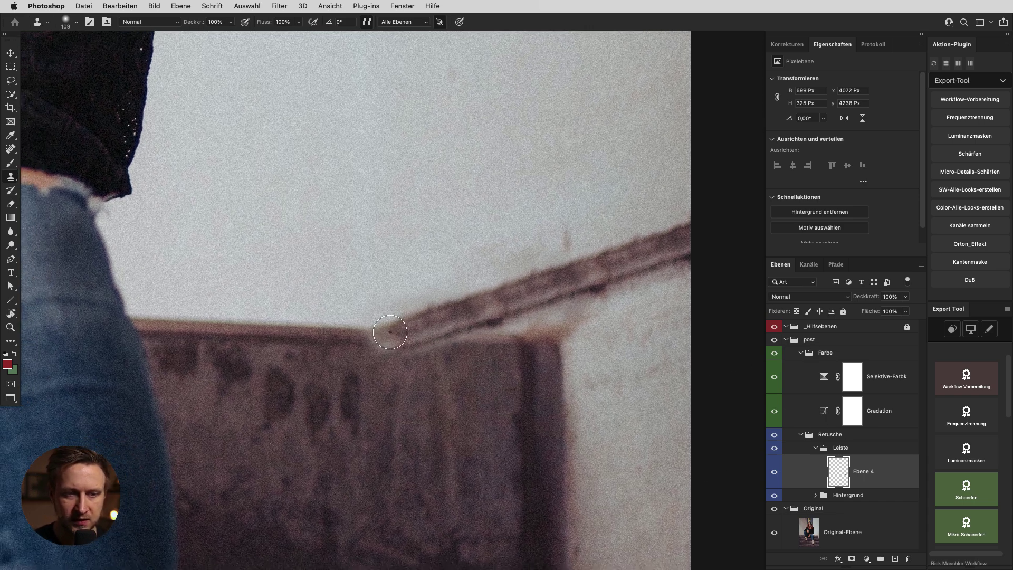
- Add a layer mask to Ebene 4 and paint black over the bright cloned rail edge
left_click(851, 560)
key("d")
key("b")
left_click_drag(343, 342, 356, 344)
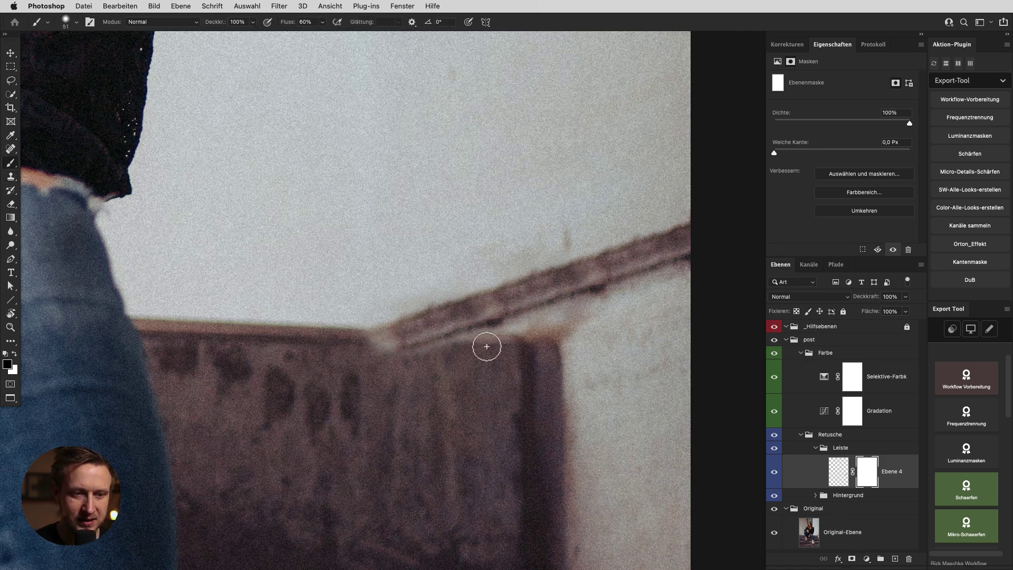
left_click_drag(370, 340, 502, 341)
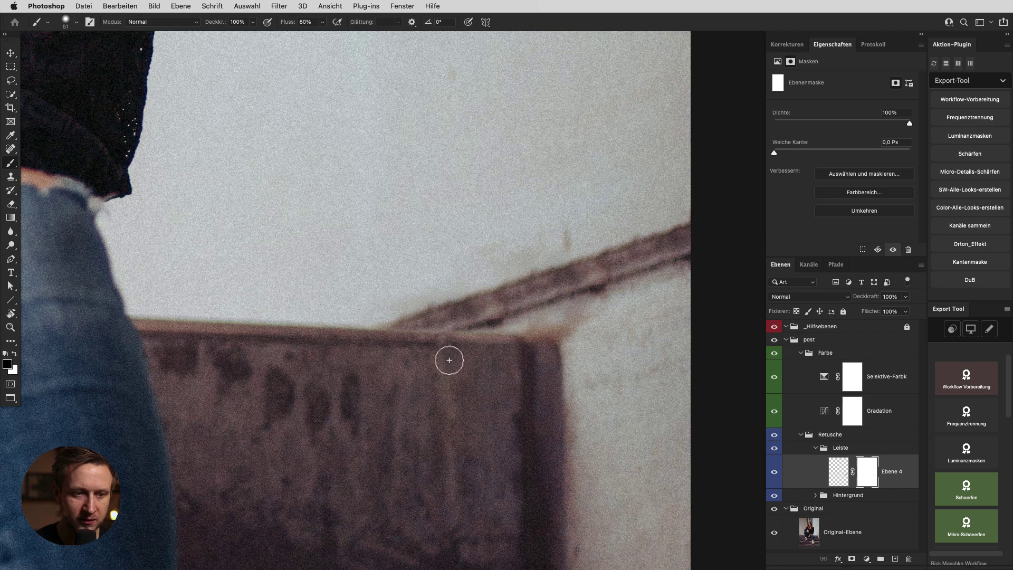
scroll(447, 331, "down", 5)
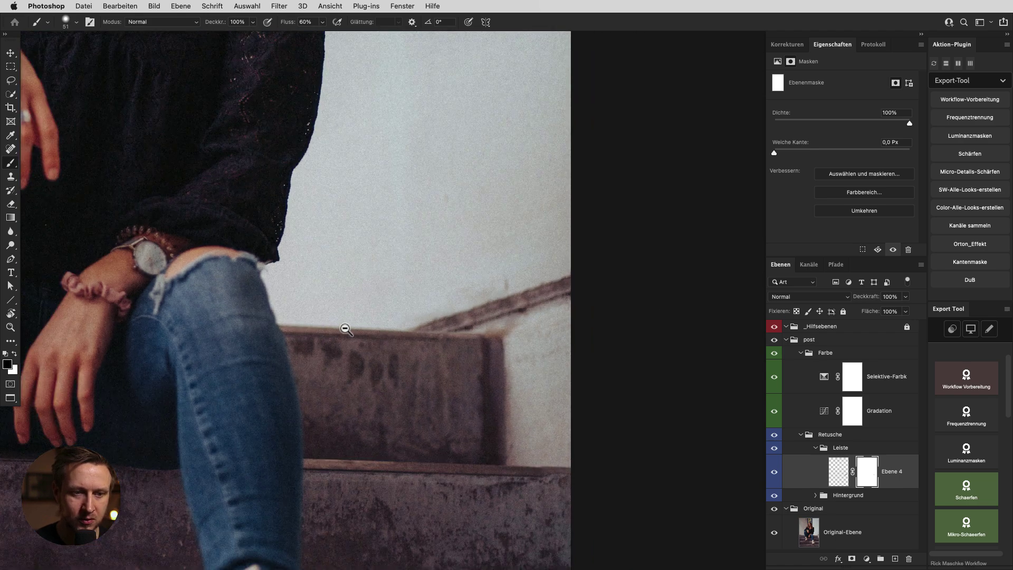
scroll(390, 328, "up", 6)
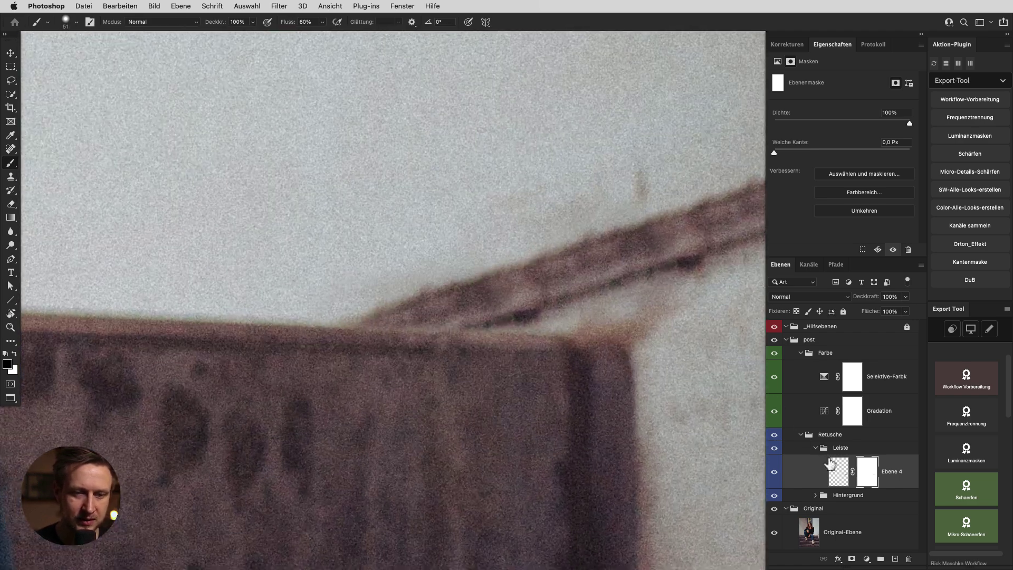
- Return to Ebene 4's pixels with the Clone Stamp brush set to 87
left_click(839, 471)
key("s")
scroll(606, 267, "right", 3)
left_click_drag(537, 246, 531, 245)
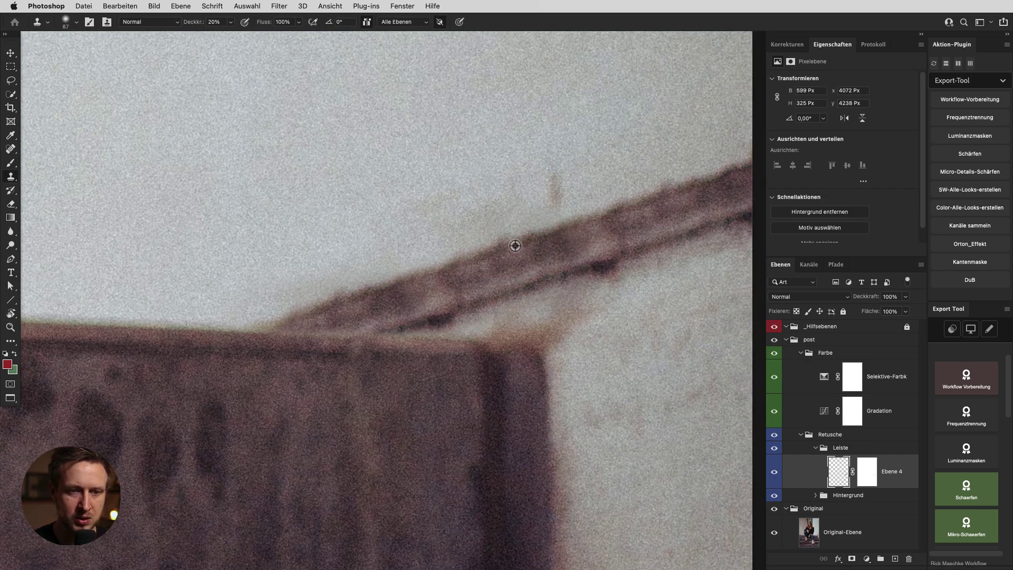
- Zoom along the diagonal wall rail to inspect the clone retouching on Ebene 4
scroll(584, 232, "down", 3)
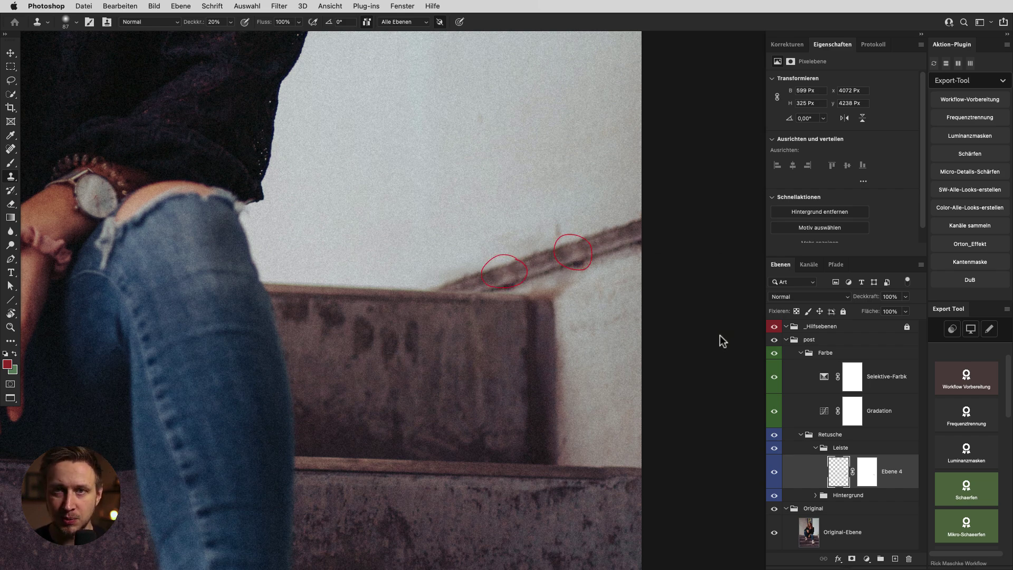
scroll(561, 258, "up", 3)
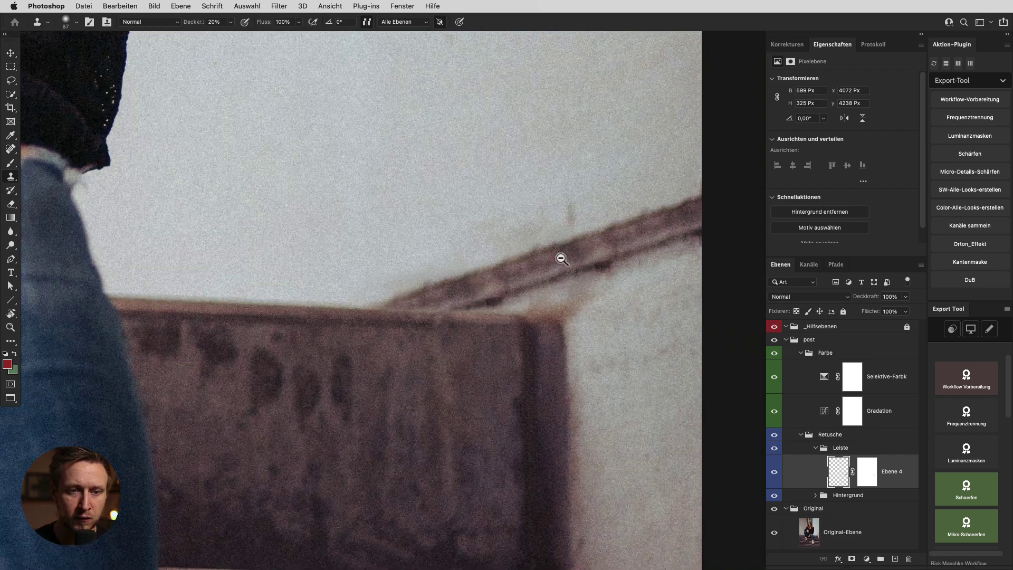
scroll(562, 258, "up", 2)
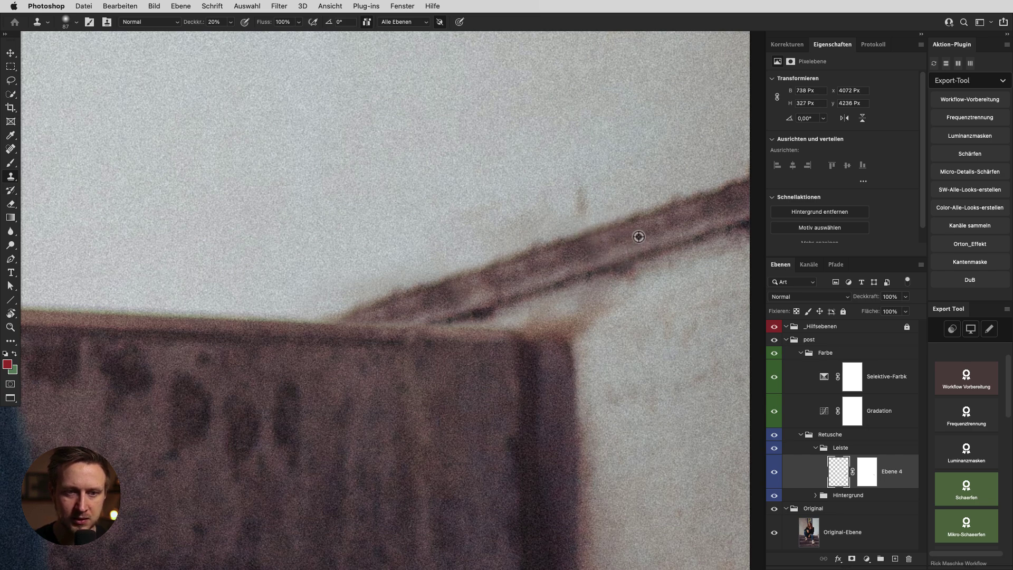
- Zoom out to show the whole seated woman and collapse the Retusche group
left_click(601, 249, "alt")
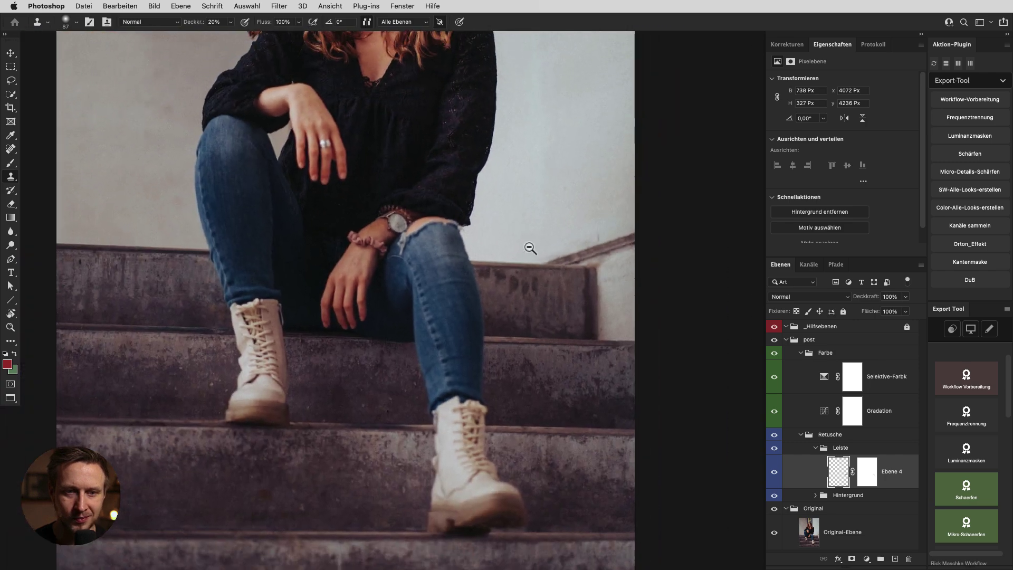
left_click(653, 251, "ctrl")
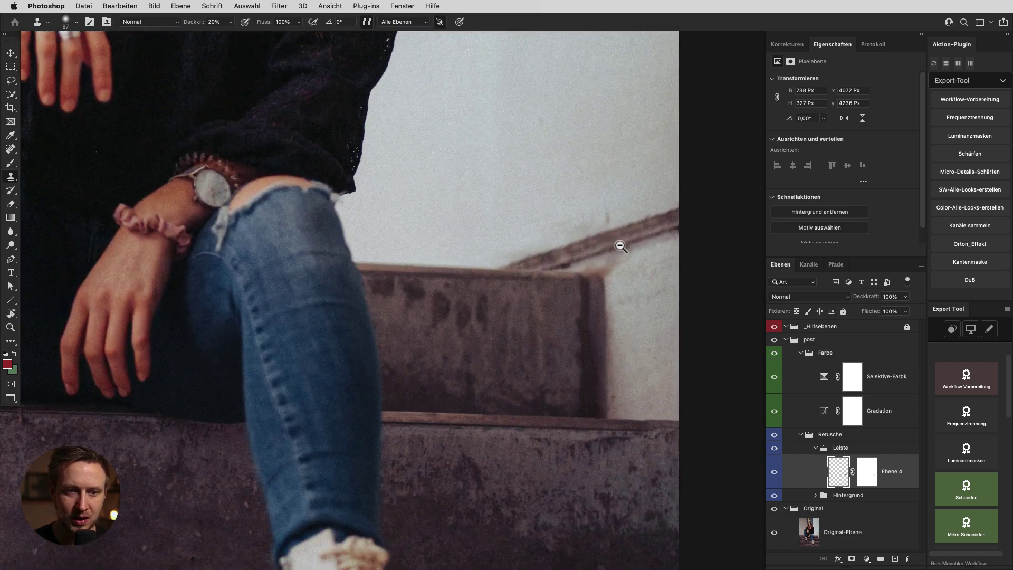
left_click(621, 246, "alt")
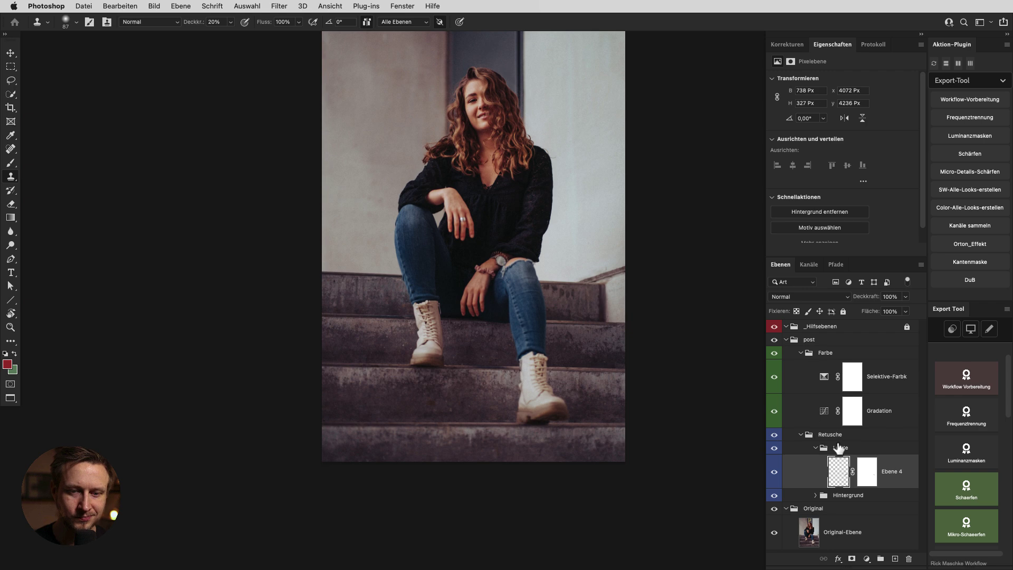
left_click(800, 434)
- Toggle Retusche's visibility off and on twice for a before/after check, leaving it visible
left_click(774, 434)
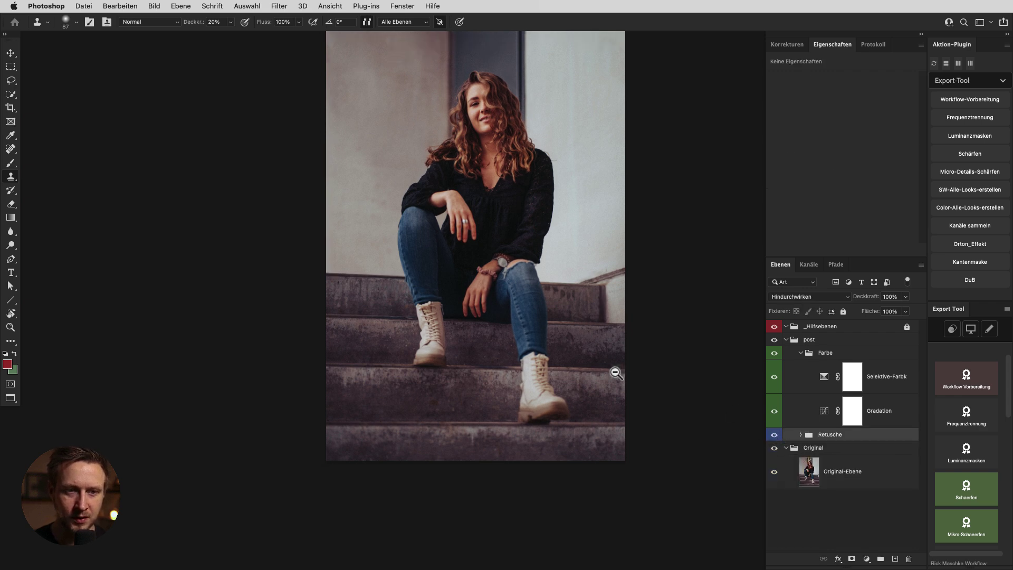
left_click(775, 435)
left_click(775, 435)
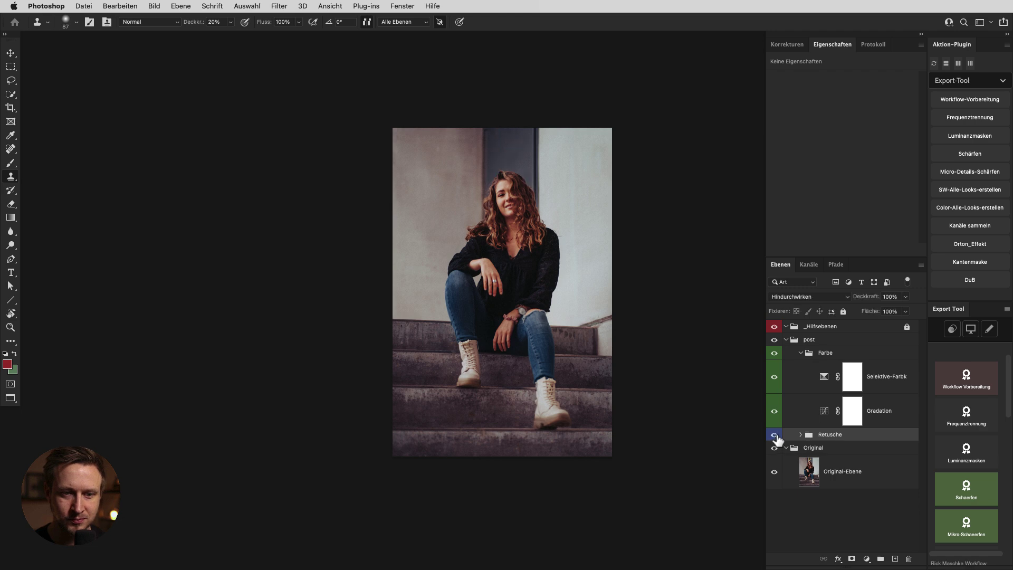
left_click(775, 435)
scroll(641, 328, "up", 3)
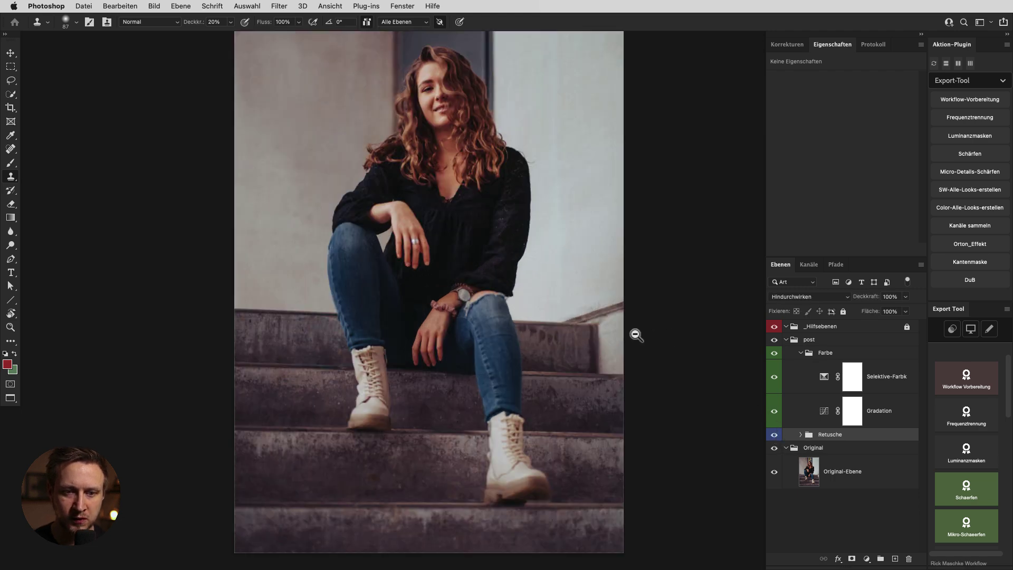
scroll(628, 317, "up", 3)
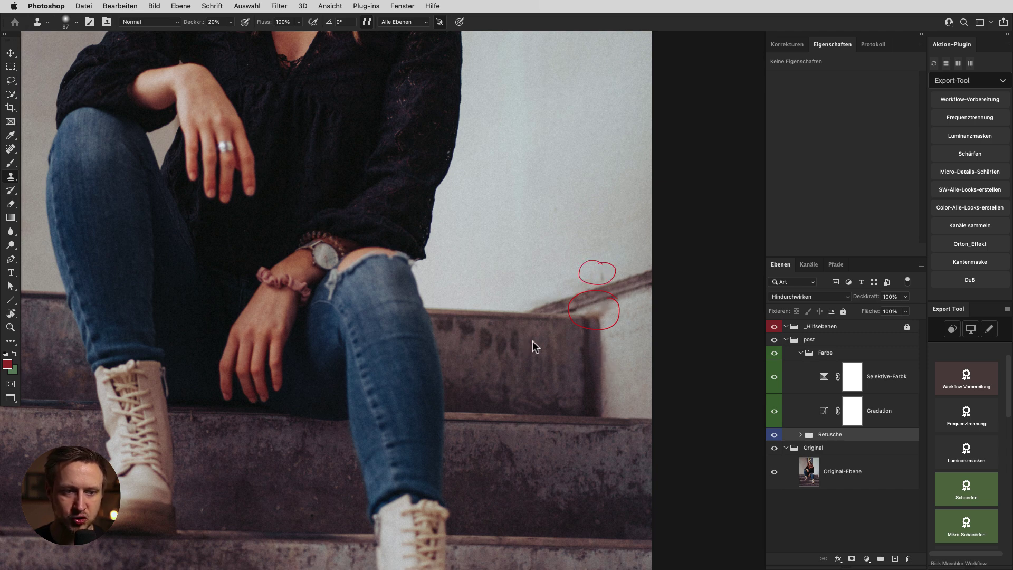
scroll(397, 379, "down", 3)
scroll(395, 376, "down", 2)
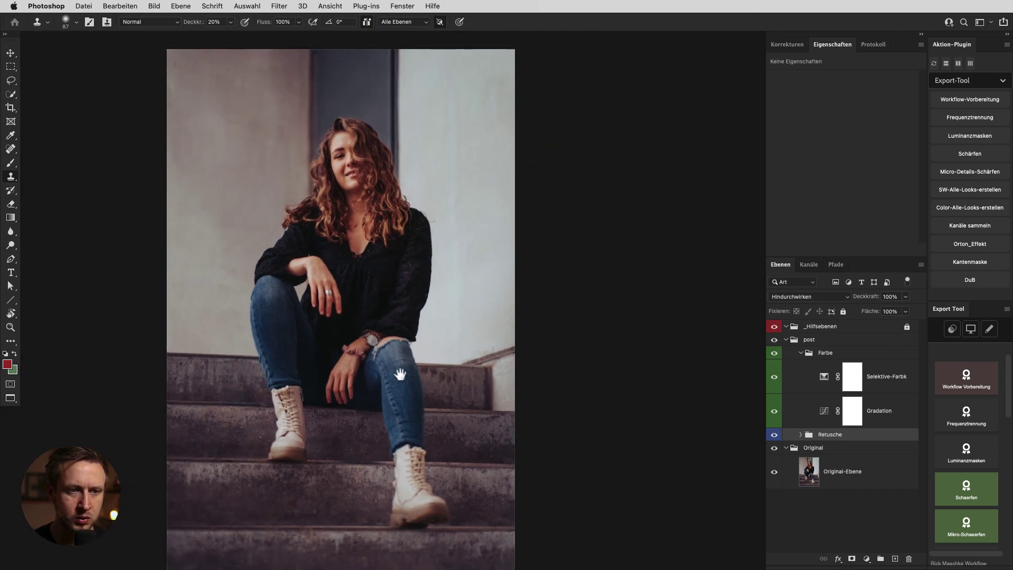
scroll(393, 375, "down", 2)
scroll(392, 375, "down", 1)
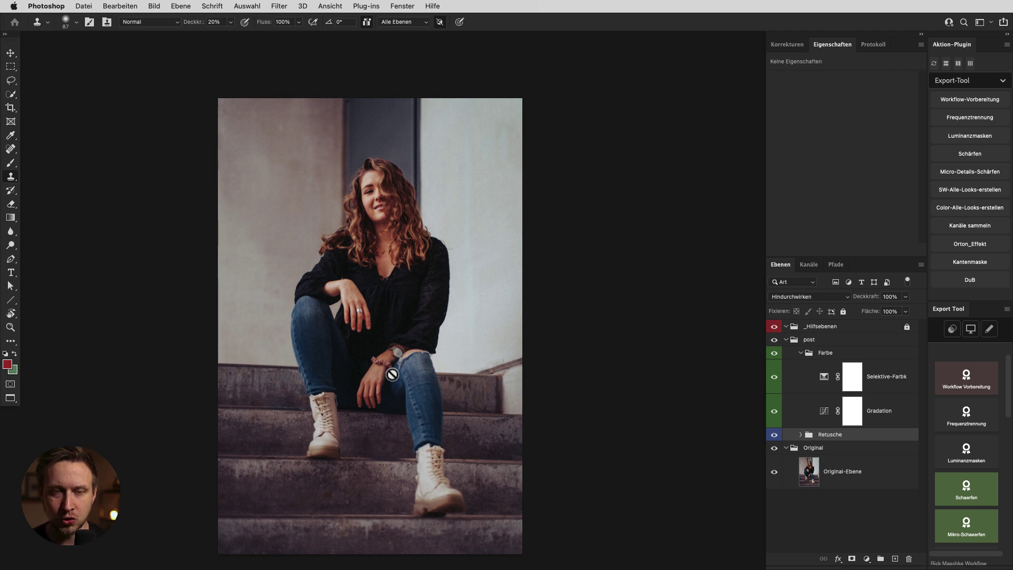